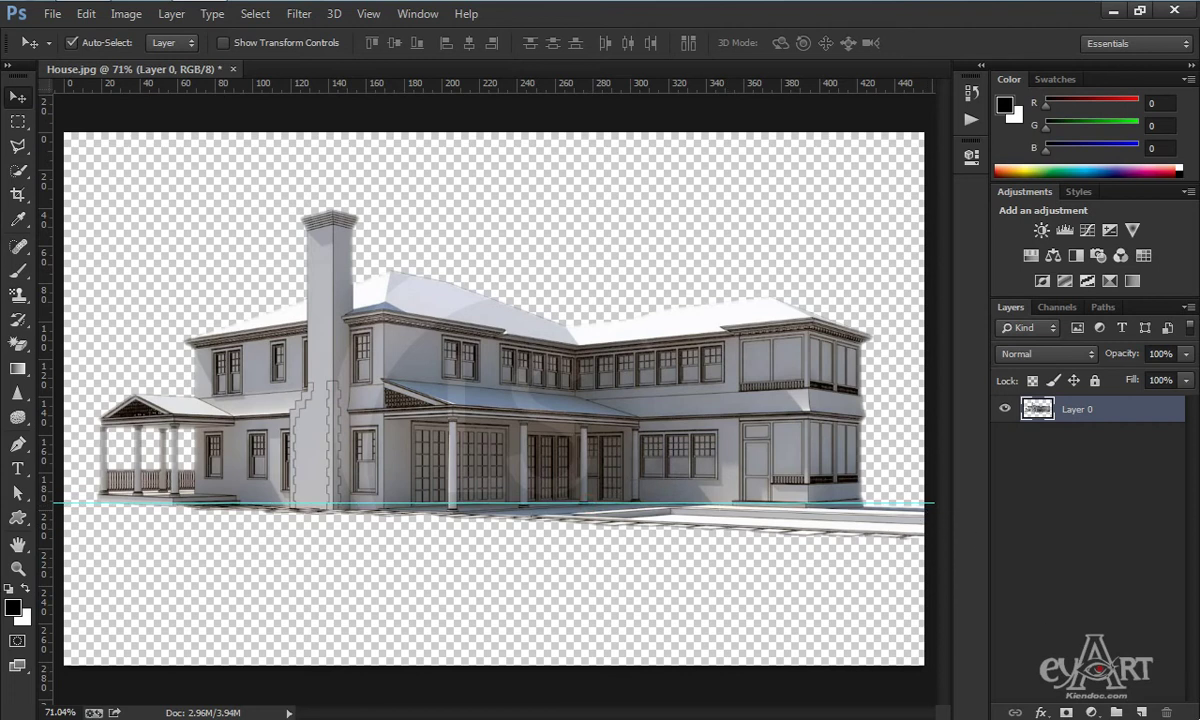
Open the file 01.PSD from the 06 folder
key("ctrl+o")
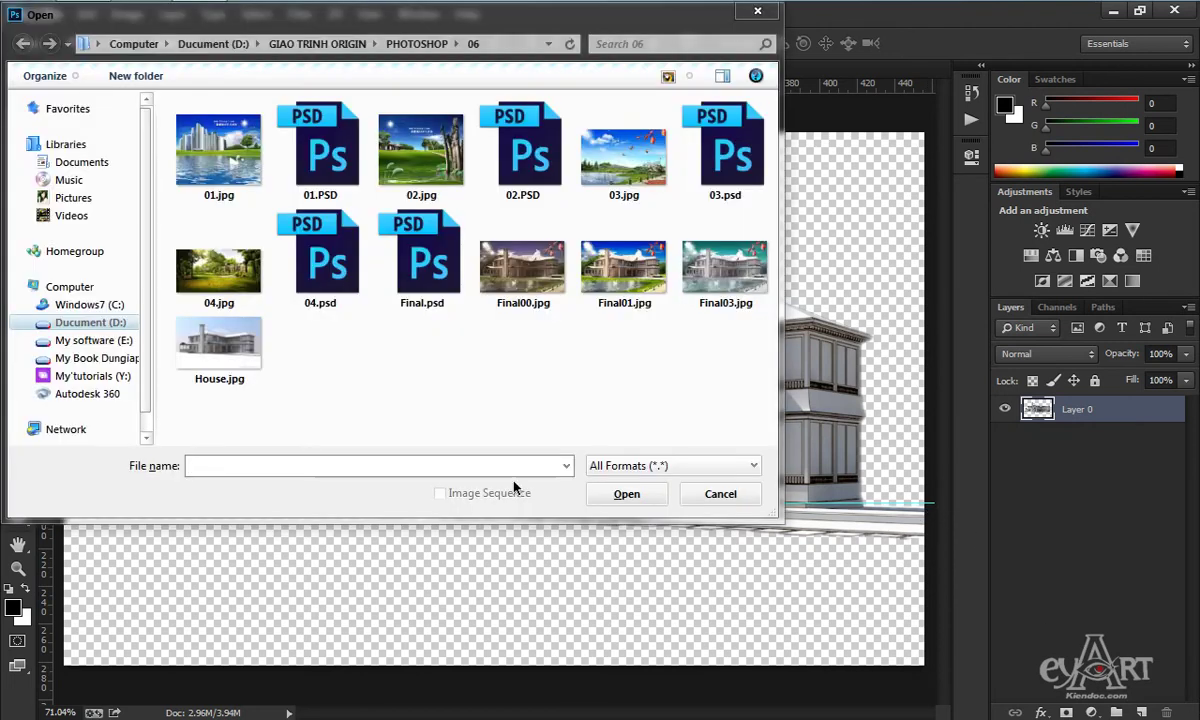
left_click(324, 142)
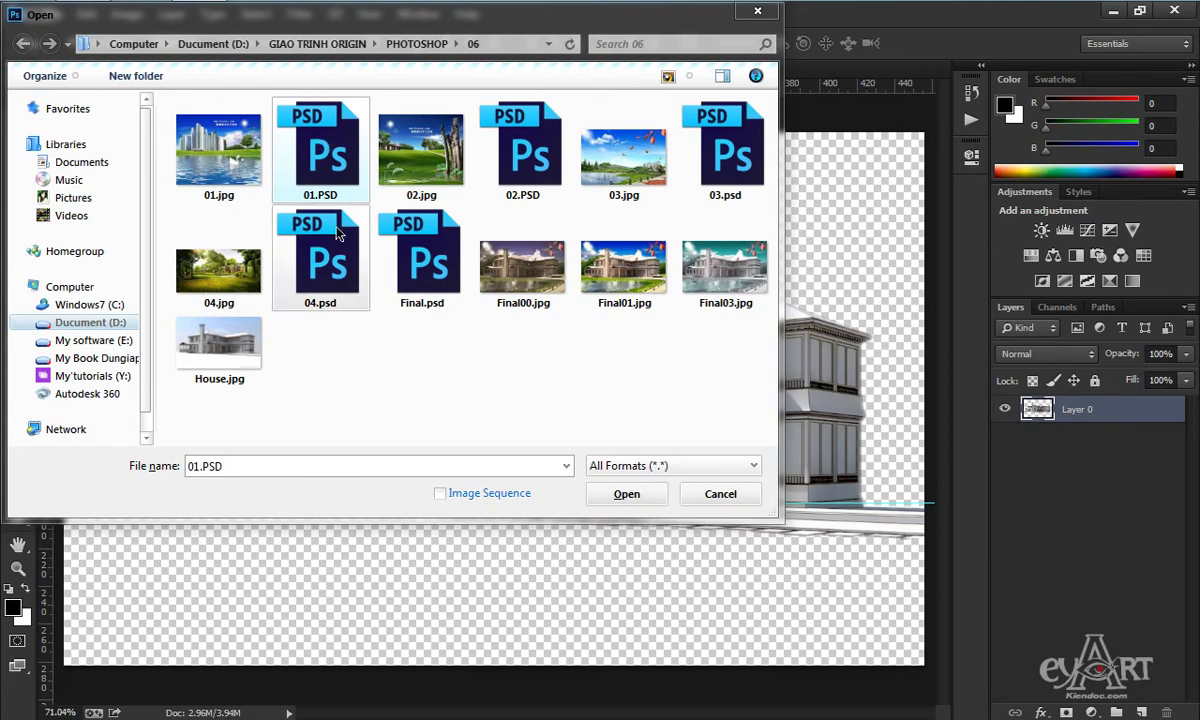
left_click(625, 497)
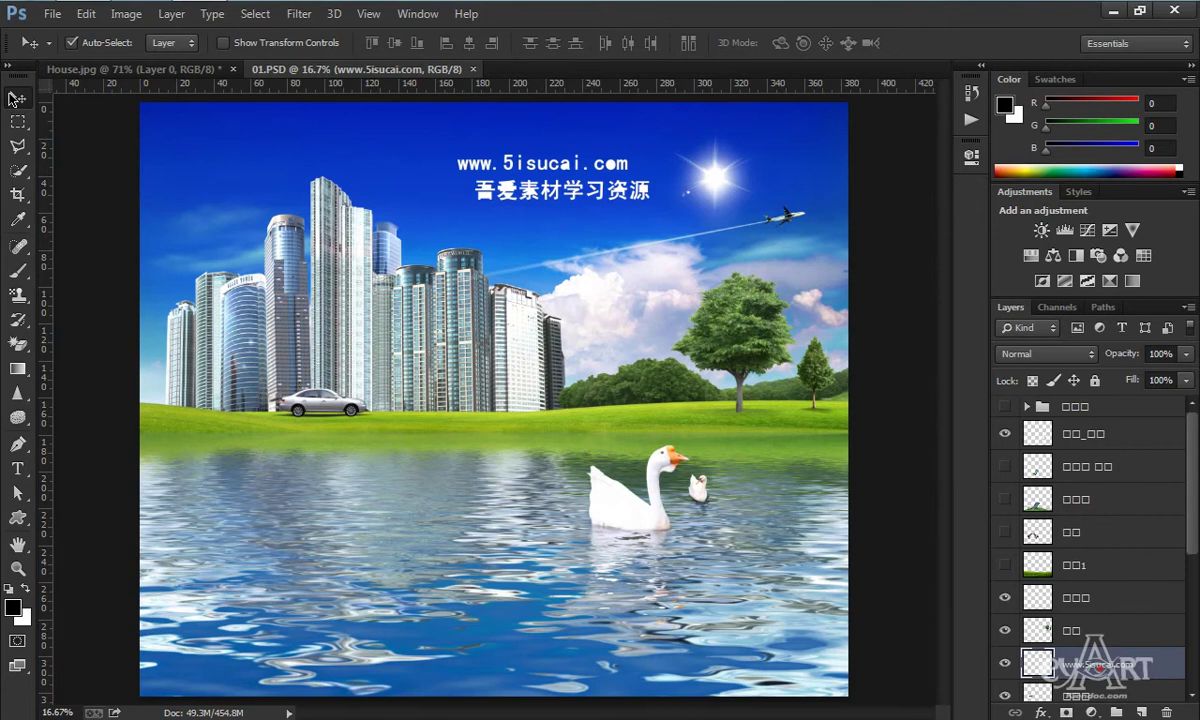
Copy the blue sky layer from 01.PSD into House.jpg and convert it to a smart object
left_click(175, 45)
left_click_drag(402, 174, 277, 91)
left_click_drag(549, 383, 495, 364)
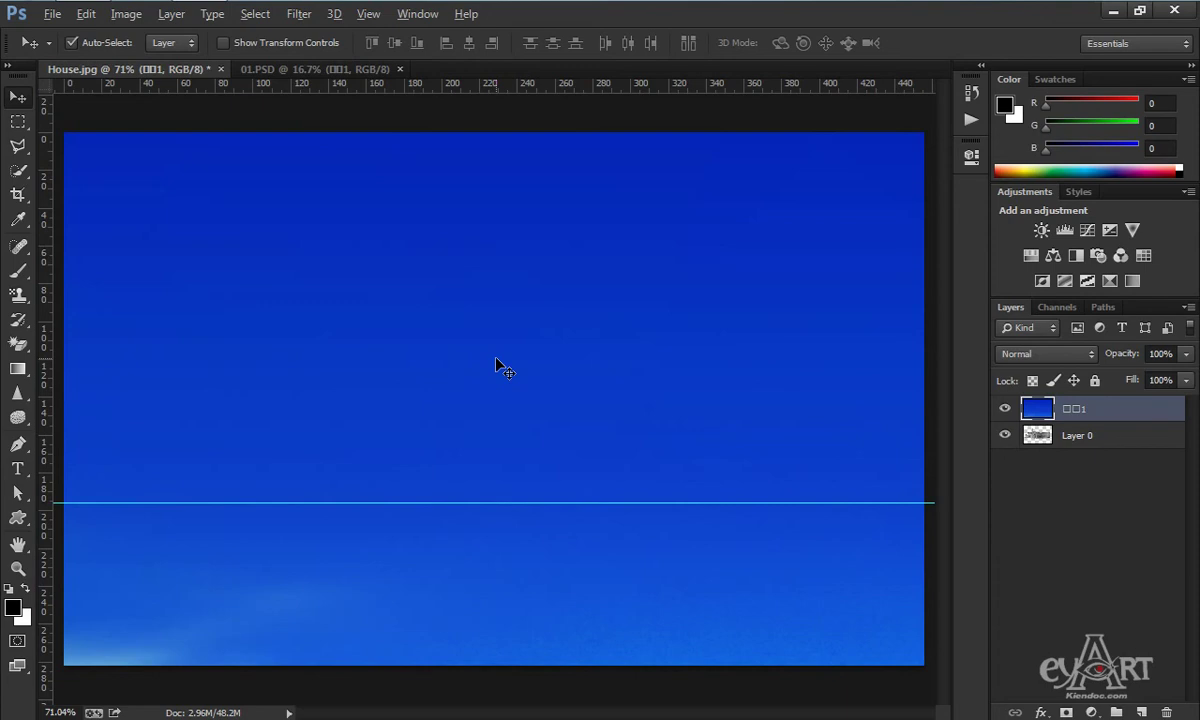
scroll(496, 358, "down", 5)
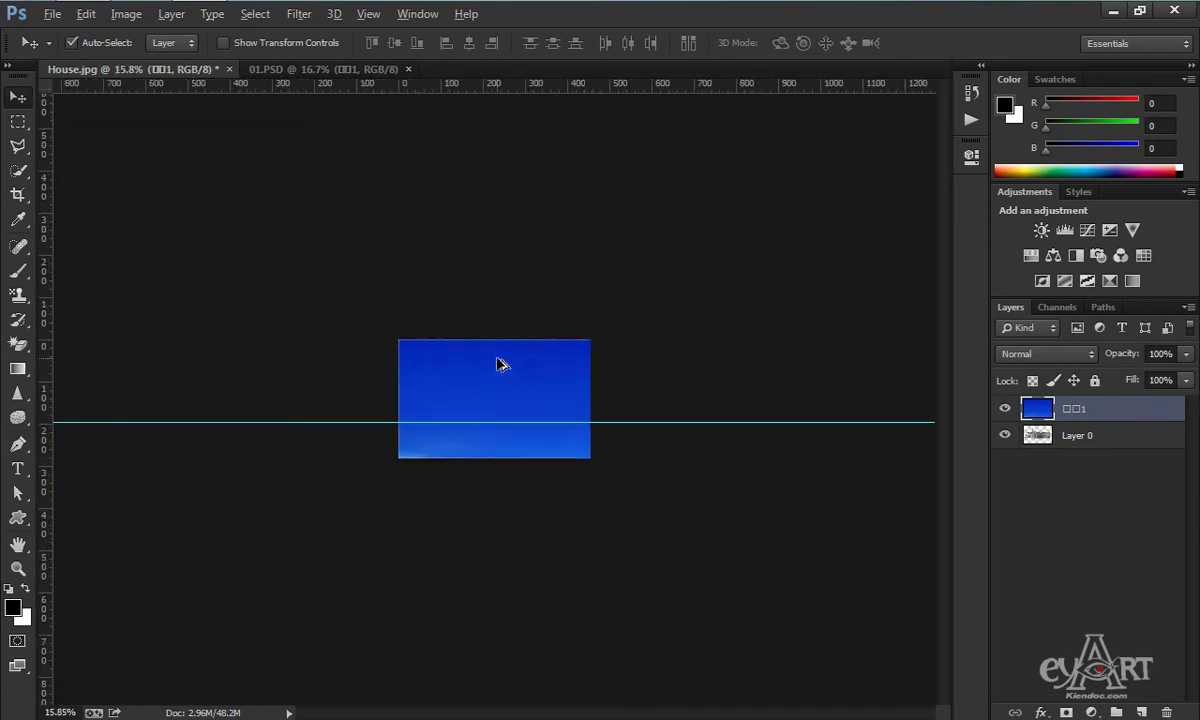
right_click(1101, 412)
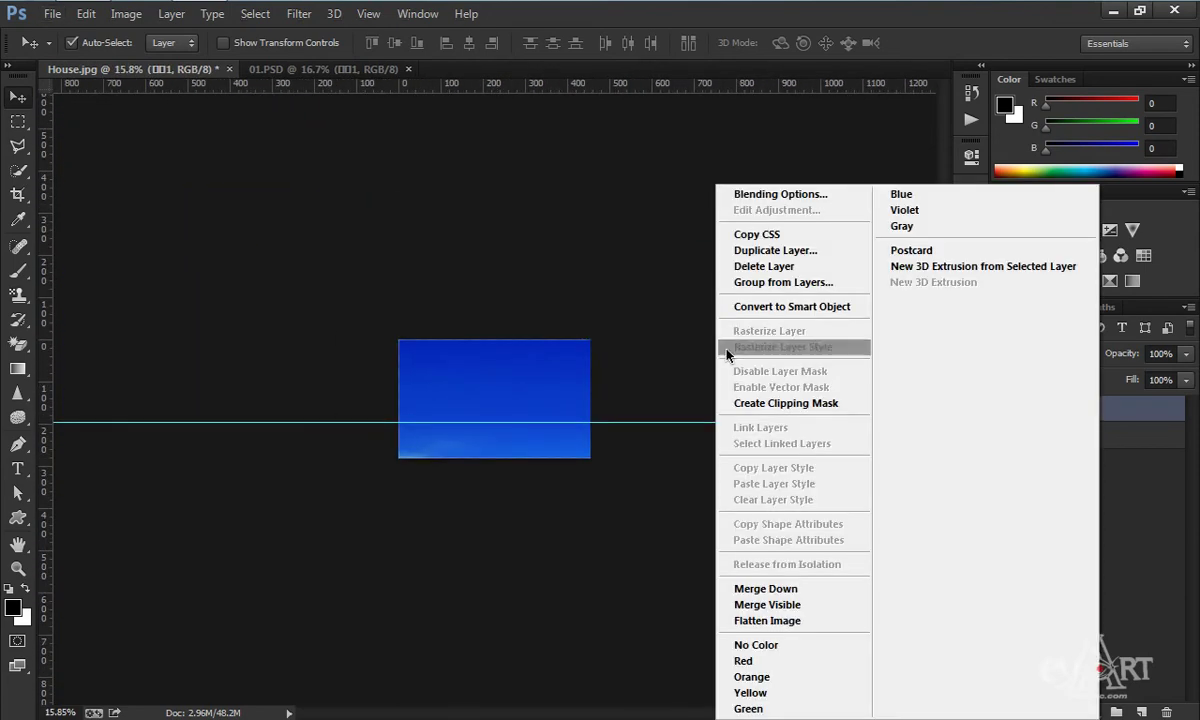
left_click(768, 306)
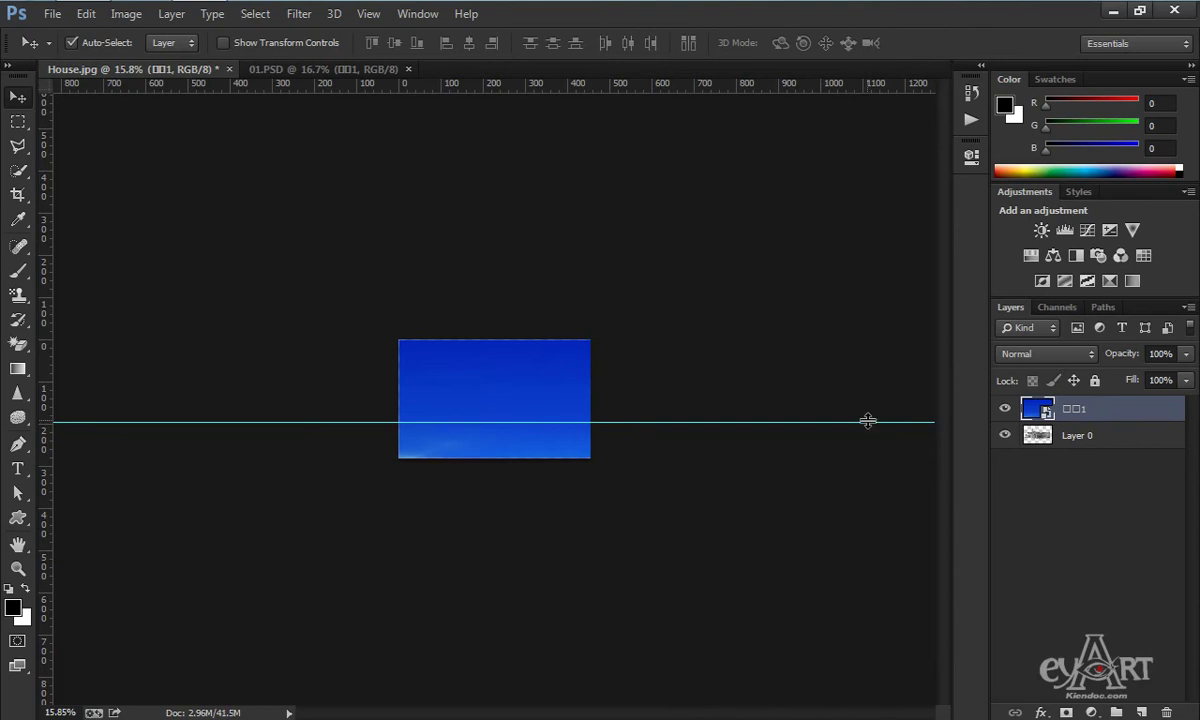
Scale the sky down to about 29% and position it so it covers the whole canvas
key("ctrl+t")
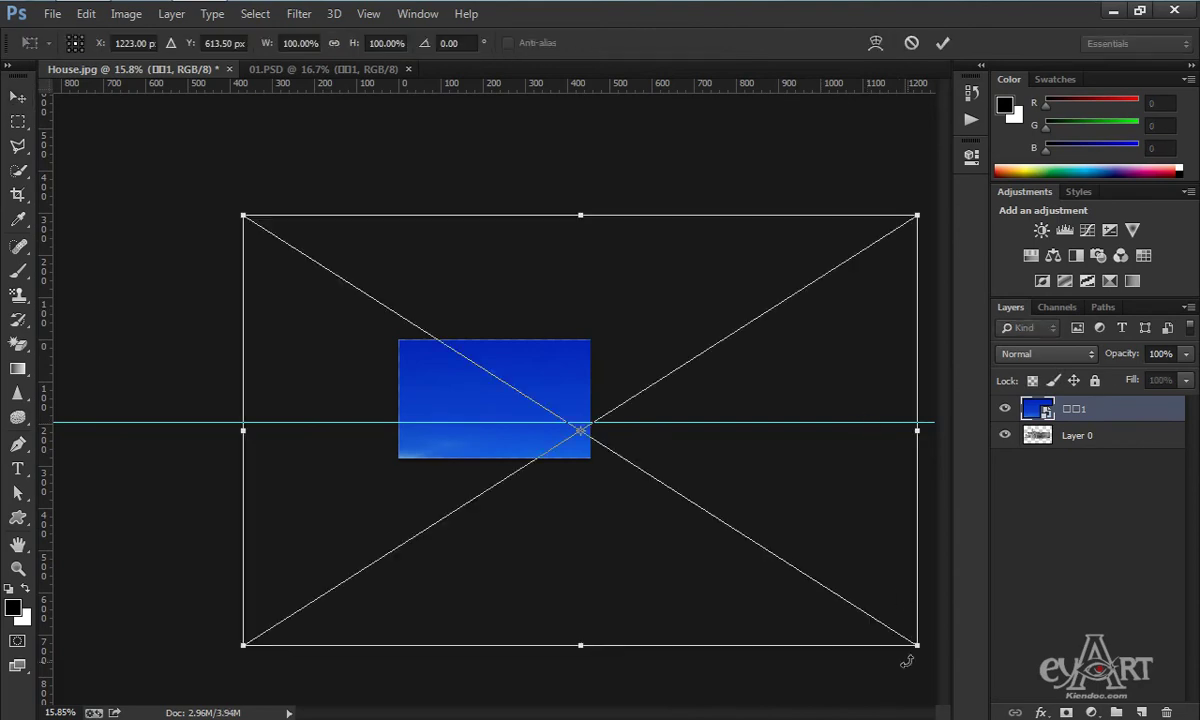
left_click_drag(916, 647, 656, 498)
left_click_drag(581, 402, 489, 363)
scroll(495, 401, "up", 5)
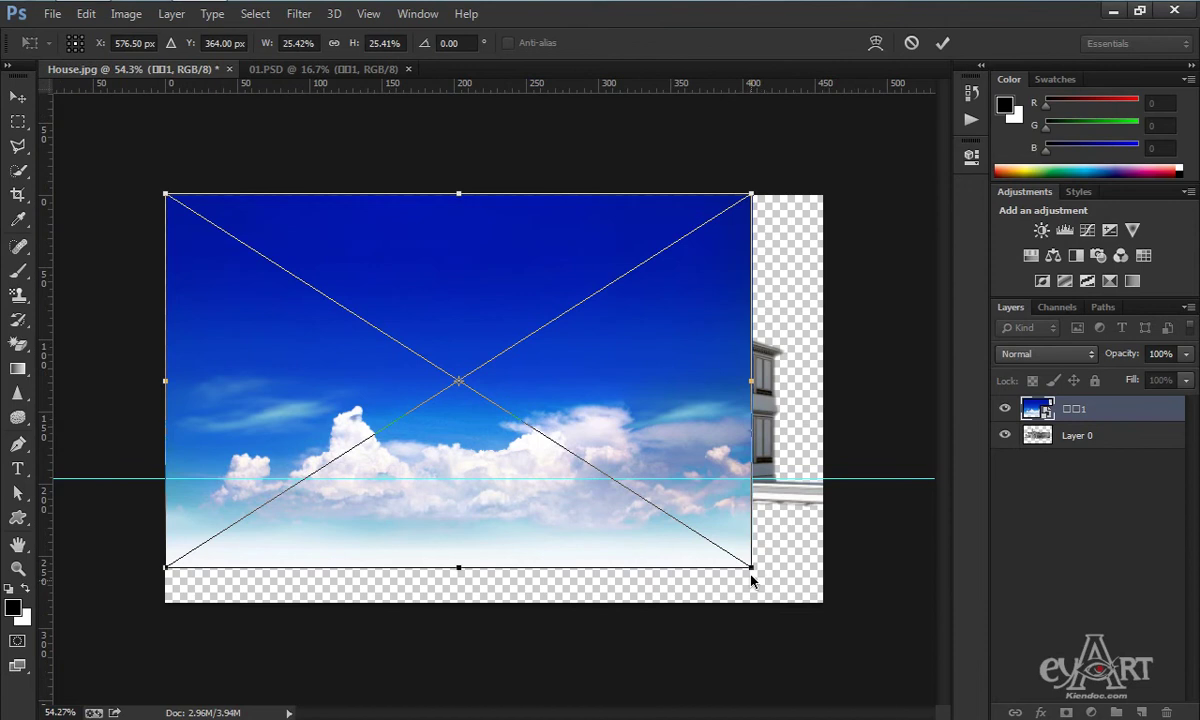
left_click_drag(752, 568, 826, 613)
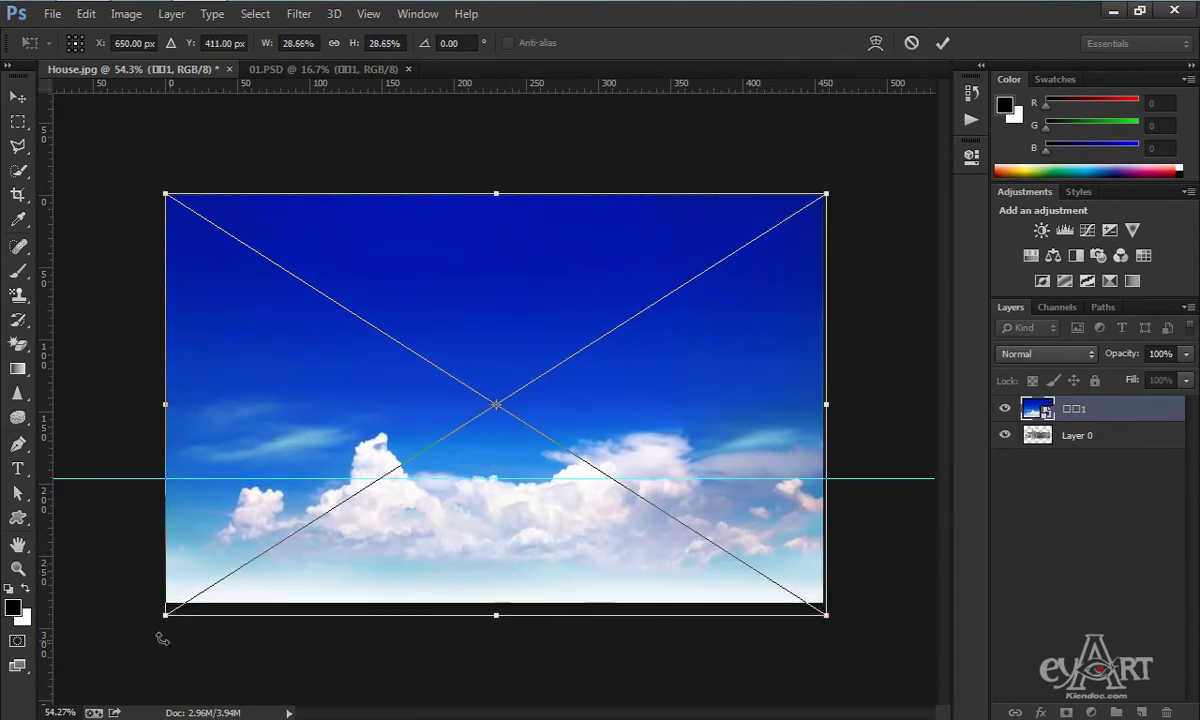
left_click_drag(165, 614, 161, 622)
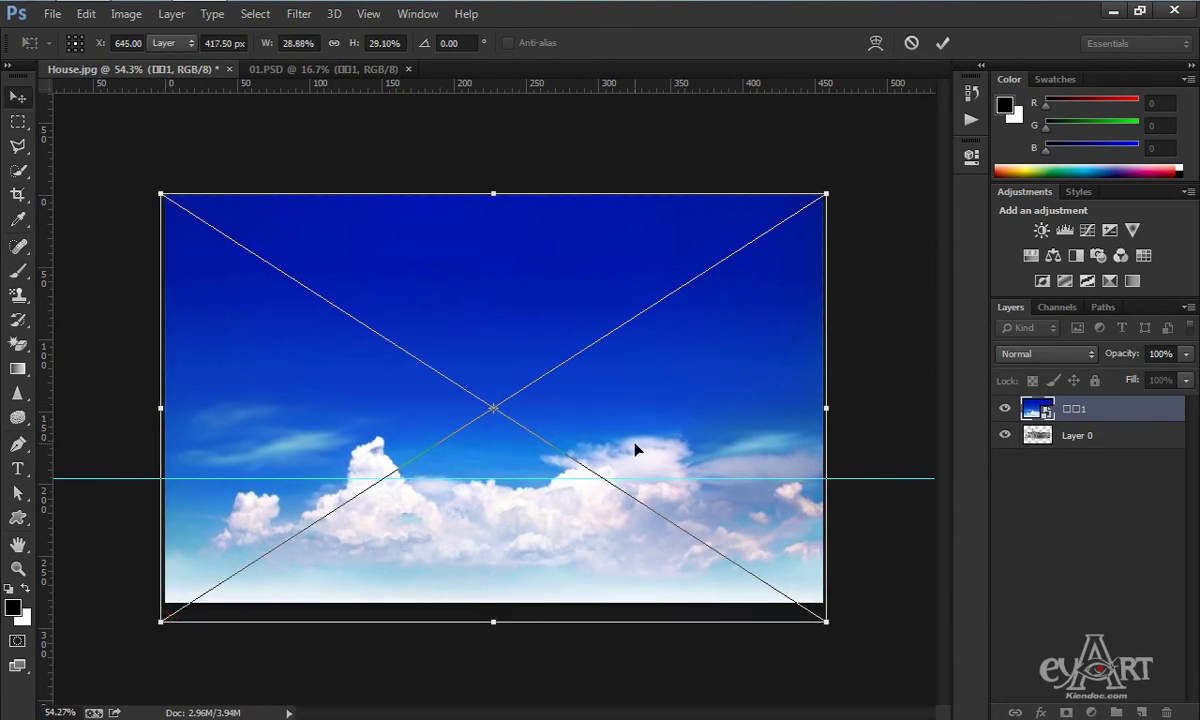
key("Return")
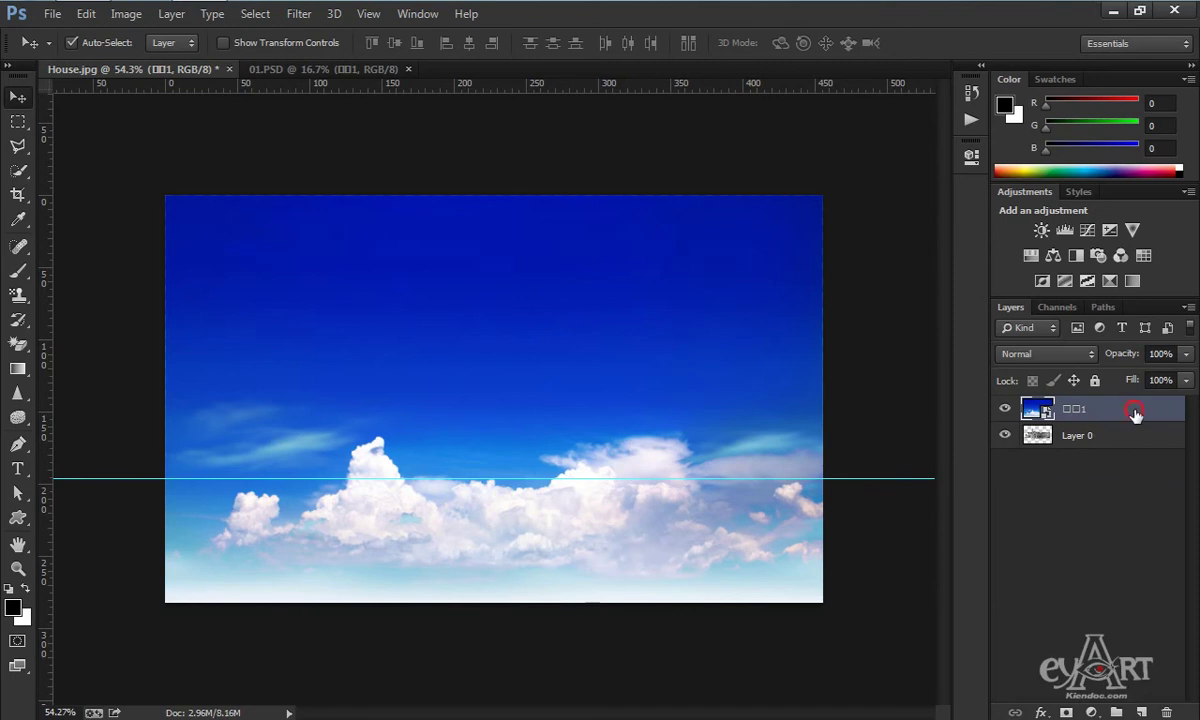
Place the sky layer beneath Layer 0 and shift the sky up until its lower edge meets the horizon guide
left_click_drag(1090, 418, 1040, 445)
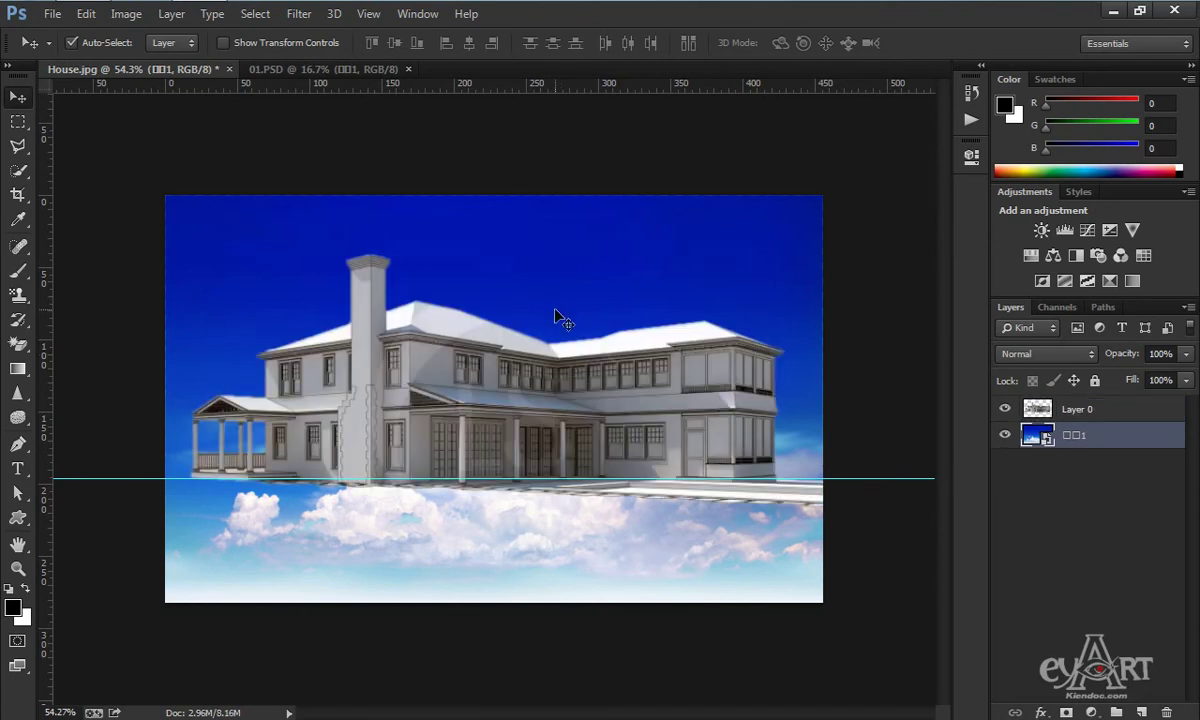
left_click_drag(555, 310, 540, 172)
scroll(598, 370, "up", 3)
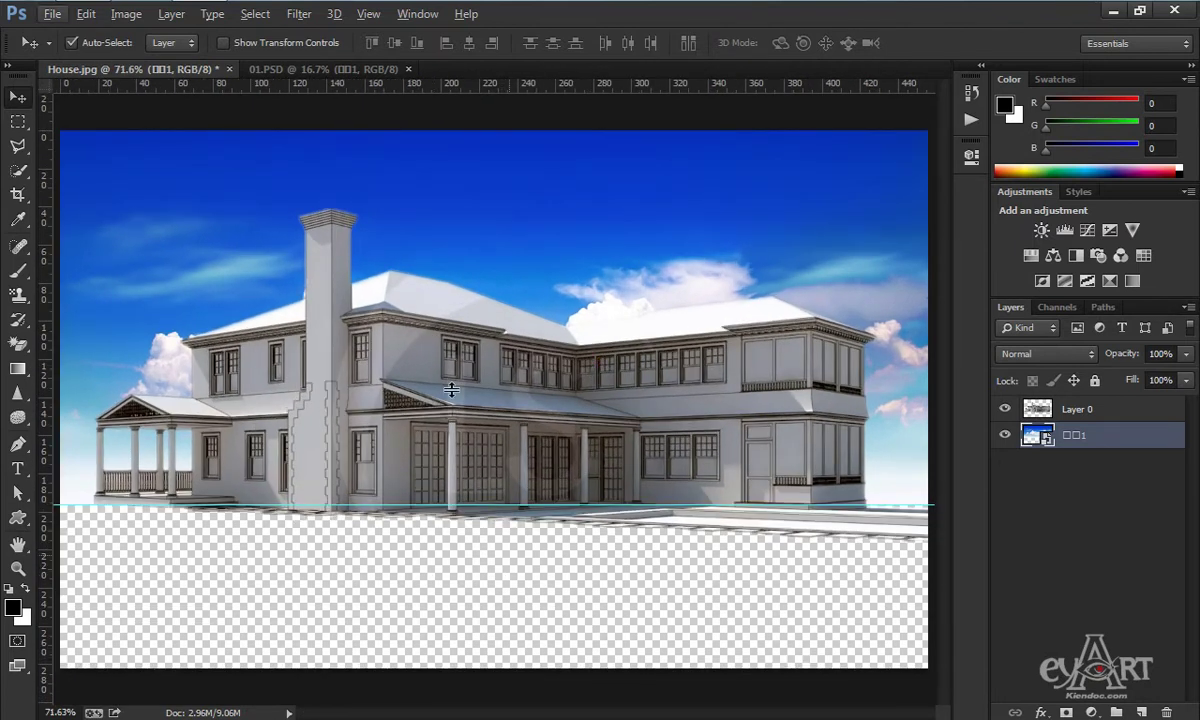
Copy the lake water layer from 01.PSD into House.jpg and convert it to a smart object
left_click(318, 68)
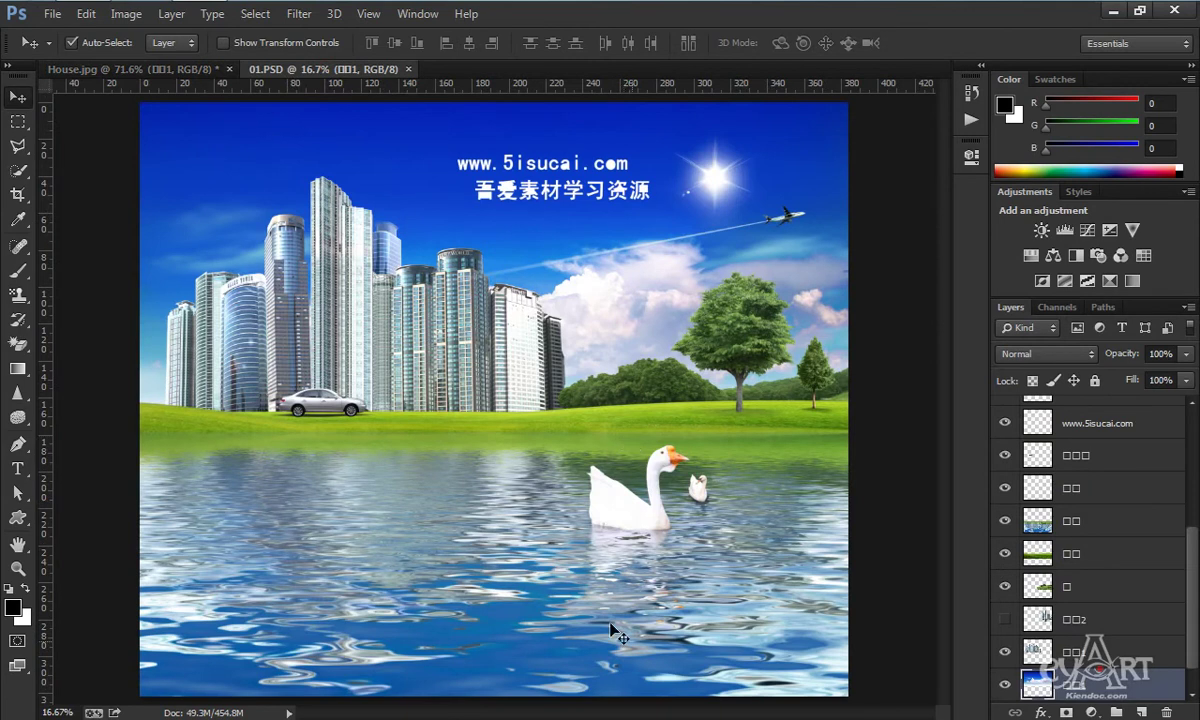
left_click_drag(544, 587, 441, 291)
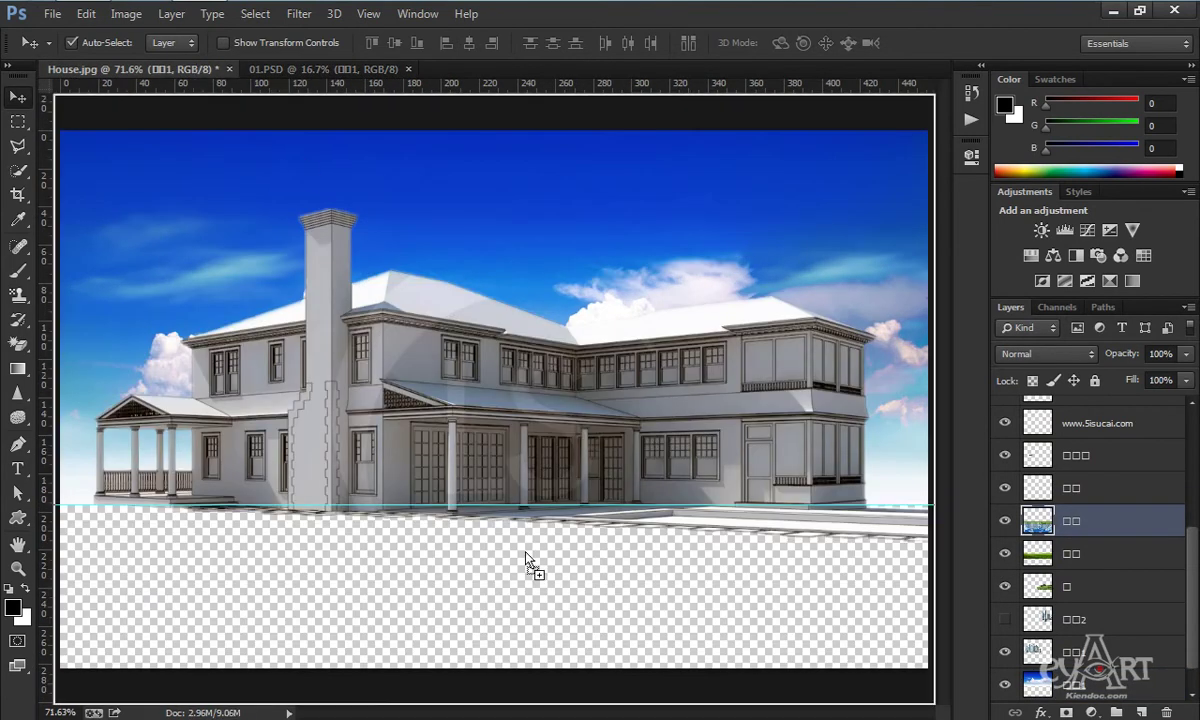
left_click_drag(525, 552, 507, 541)
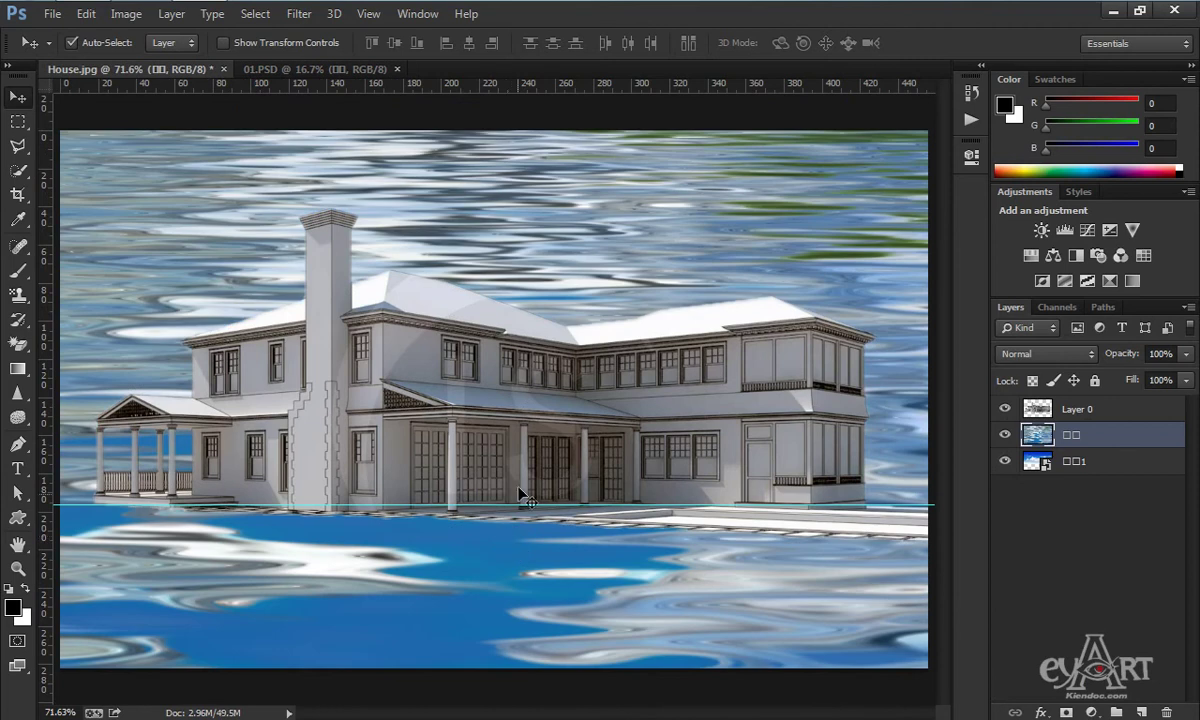
scroll(522, 459, "down", 6)
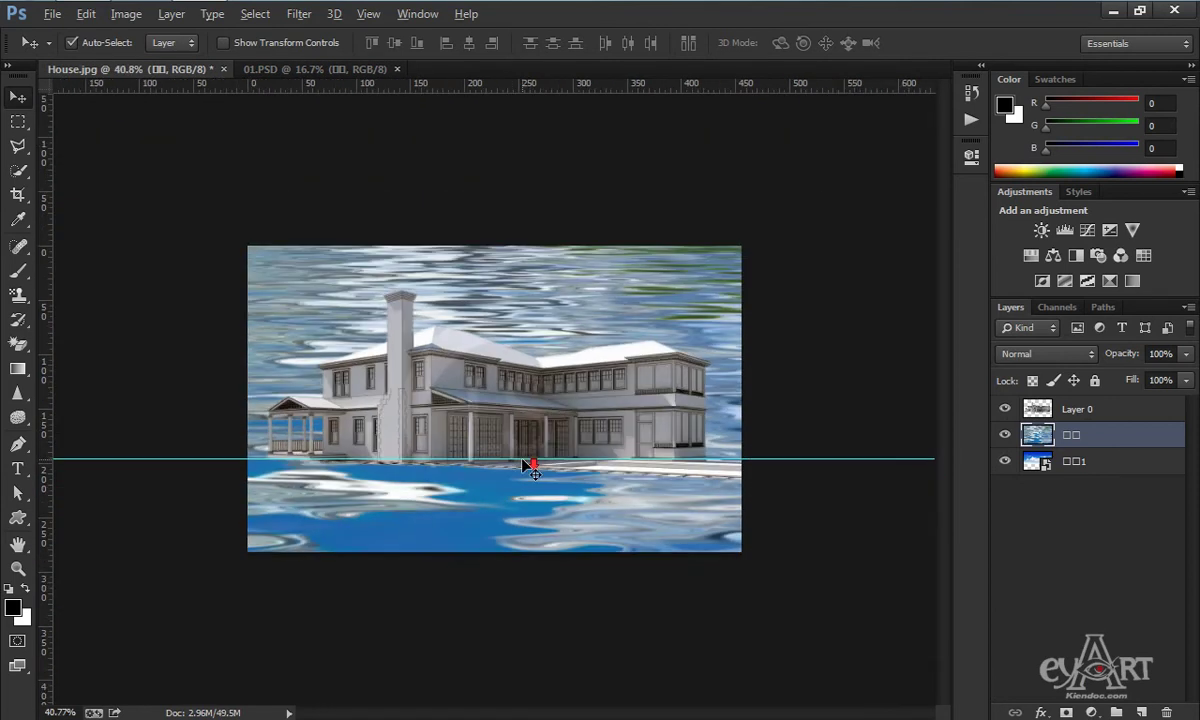
right_click(1056, 425)
left_click(838, 305)
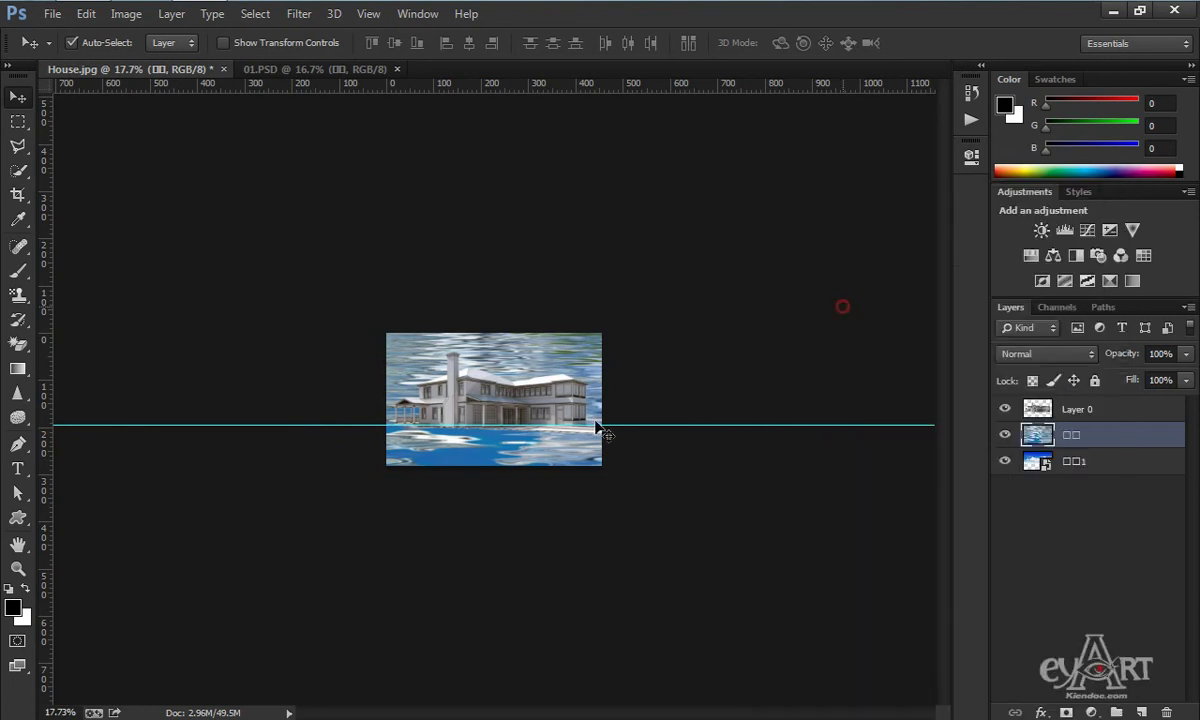
Scale the water layer to about 20% and align its upper edge to the horizon guide, starting at the canvas's left edge
key("ctrl+t")
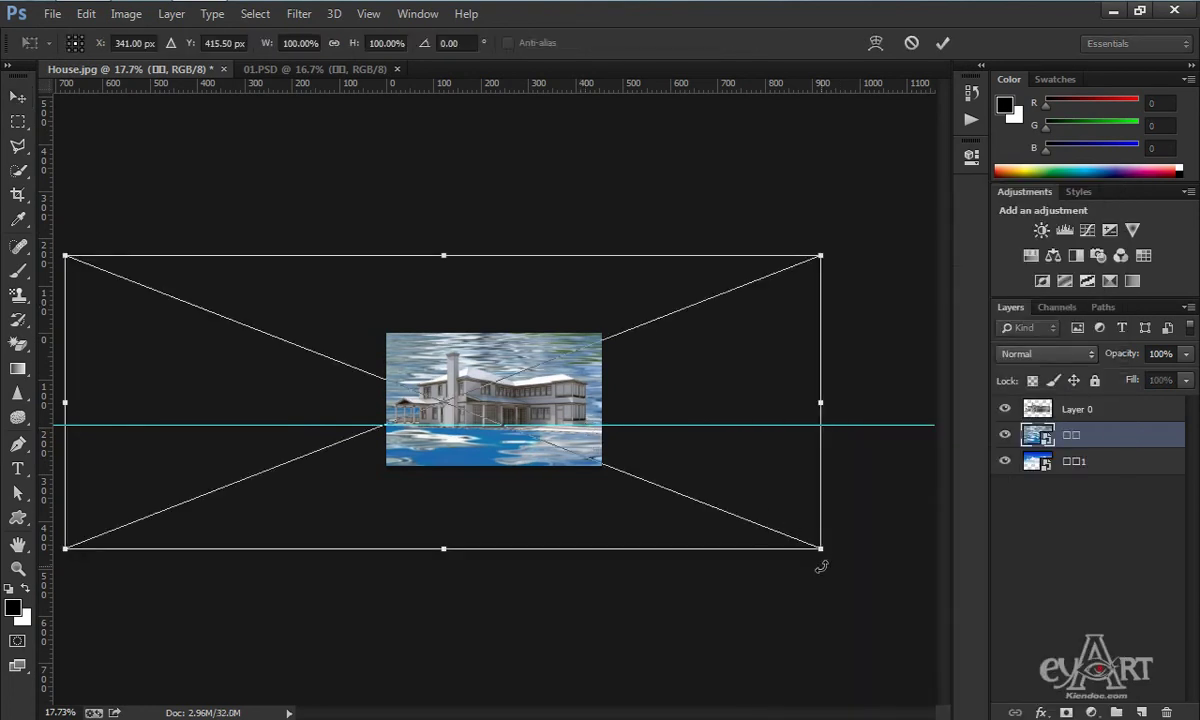
left_click_drag(820, 549, 507, 465)
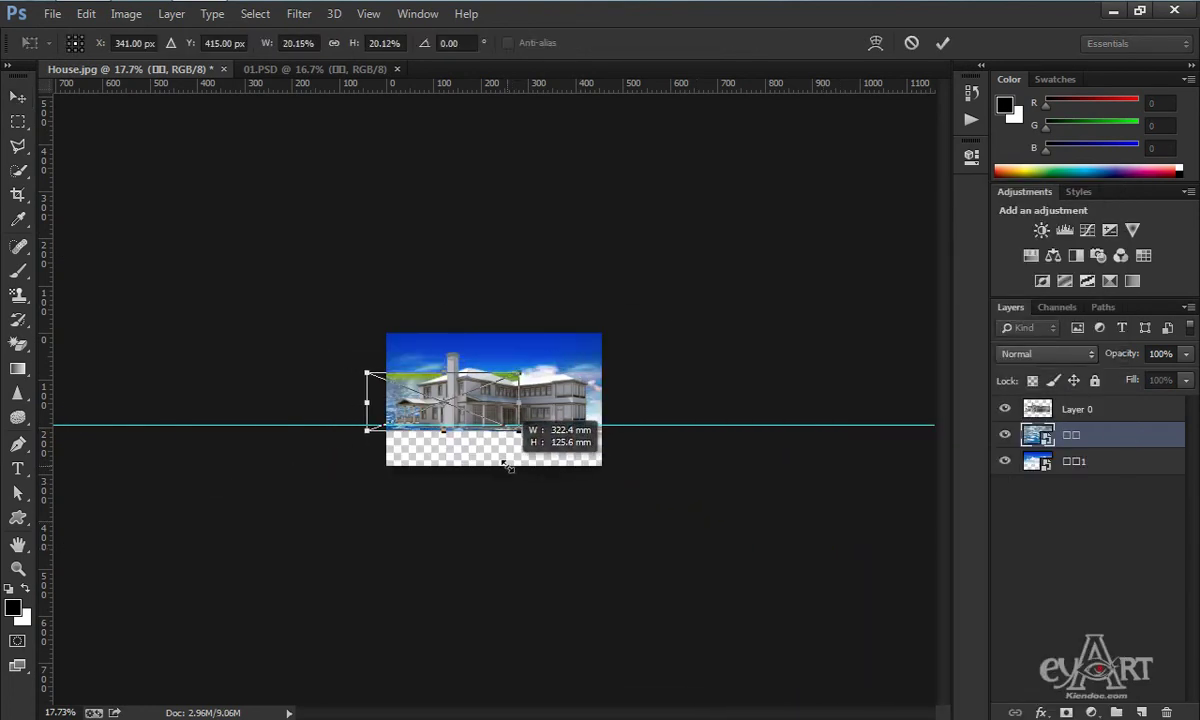
left_click_drag(486, 400, 507, 453)
key("ctrl+plus")
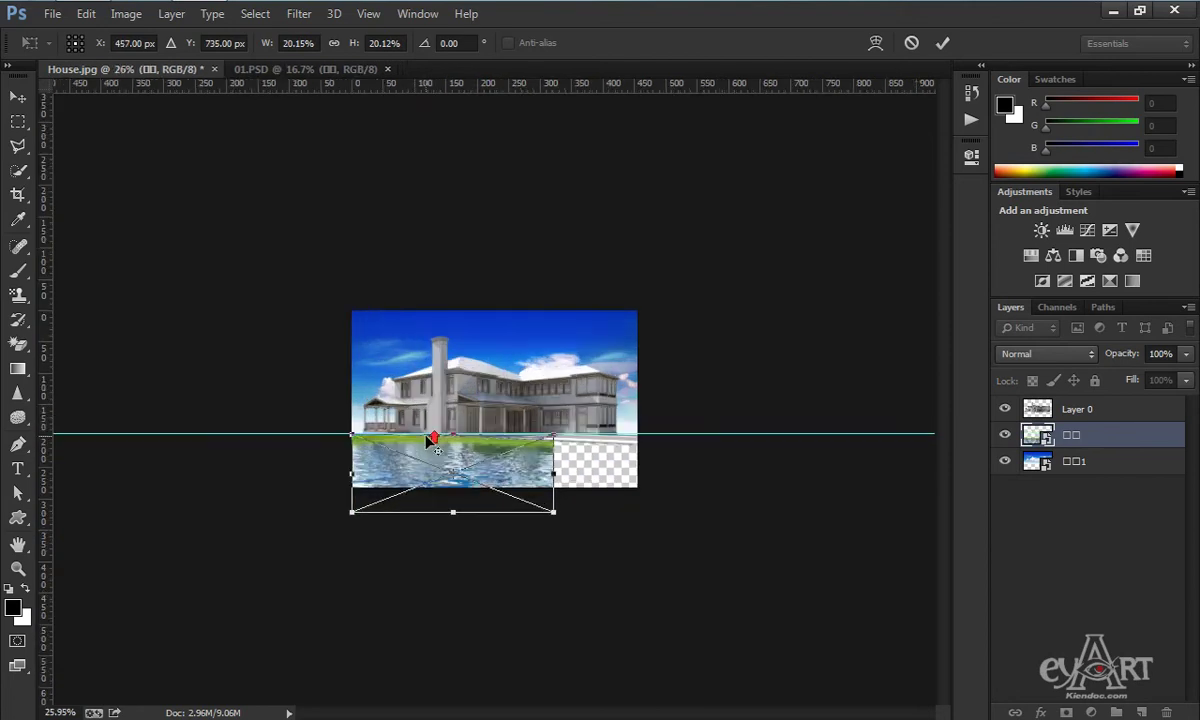
key("ctrl+plus")
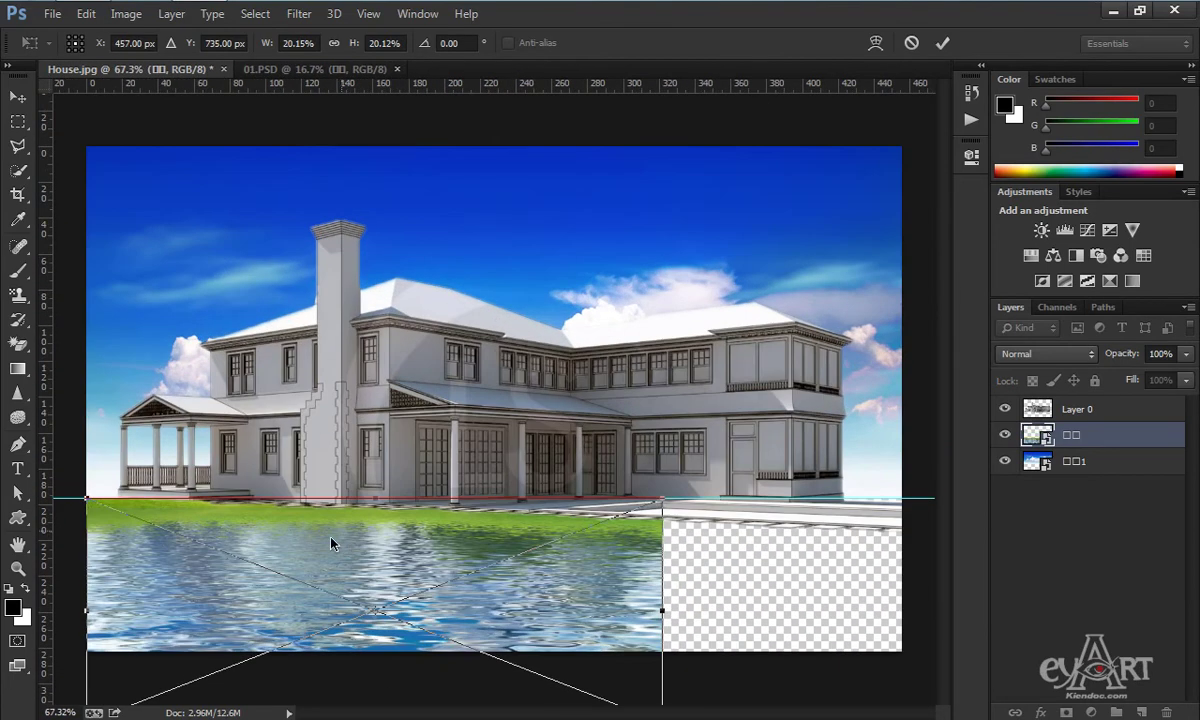
mouse_move(332, 543)
left_mouse_down()
mouse_move(358, 520)
mouse_move(370, 545)
mouse_move(330, 545)
mouse_move(340, 552)
mouse_move(331, 540)
left_mouse_up()
key("Return")
Enlarge the water layer to about 28.7% so it spans the full canvas width below the horizon guide
scroll(600, 450, "down", 2)
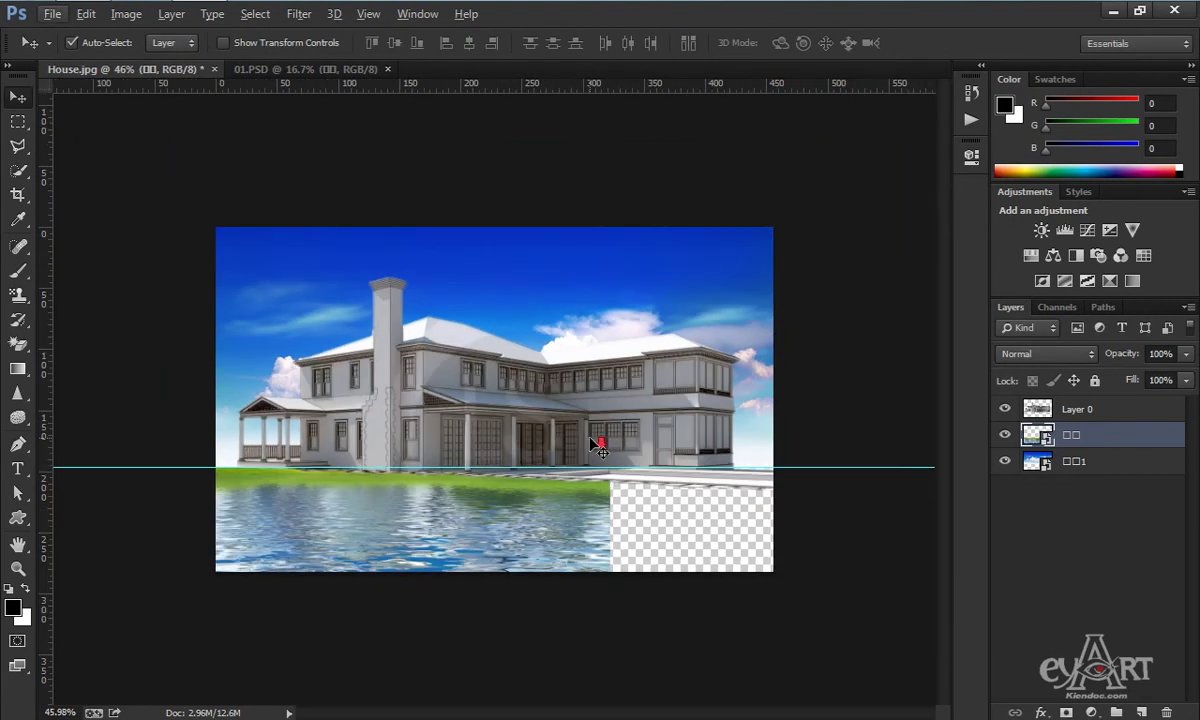
key("ctrl+t")
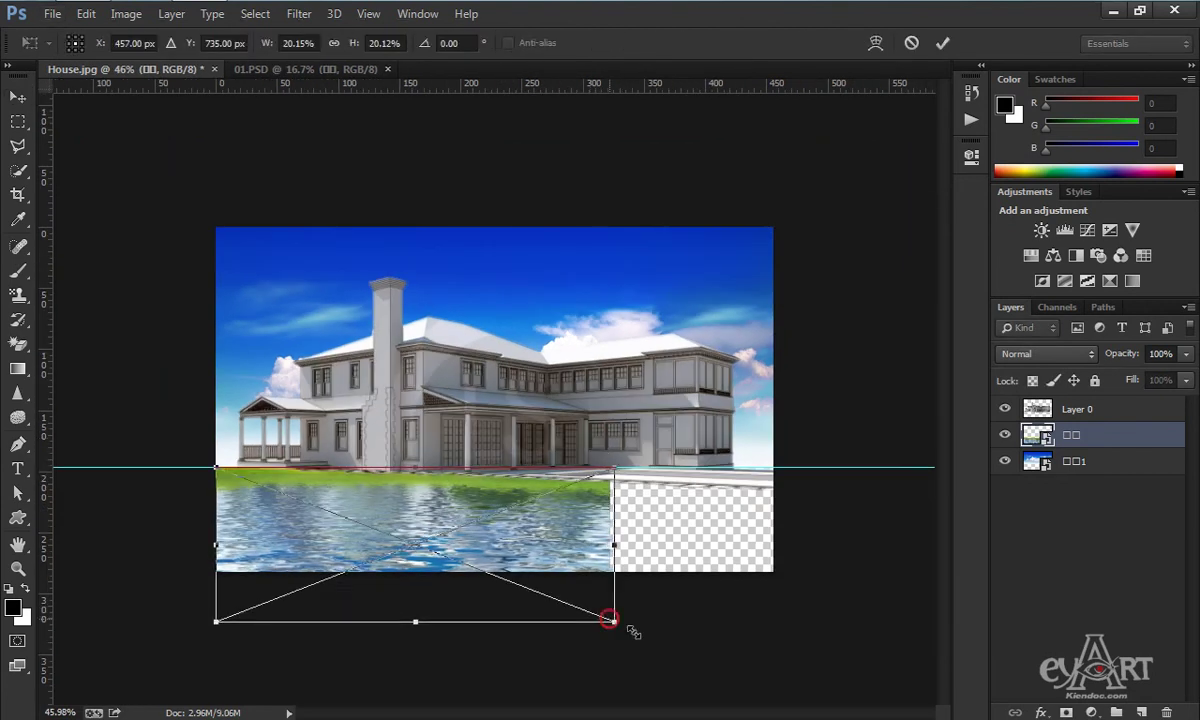
left_click_drag(612, 621, 778, 672)
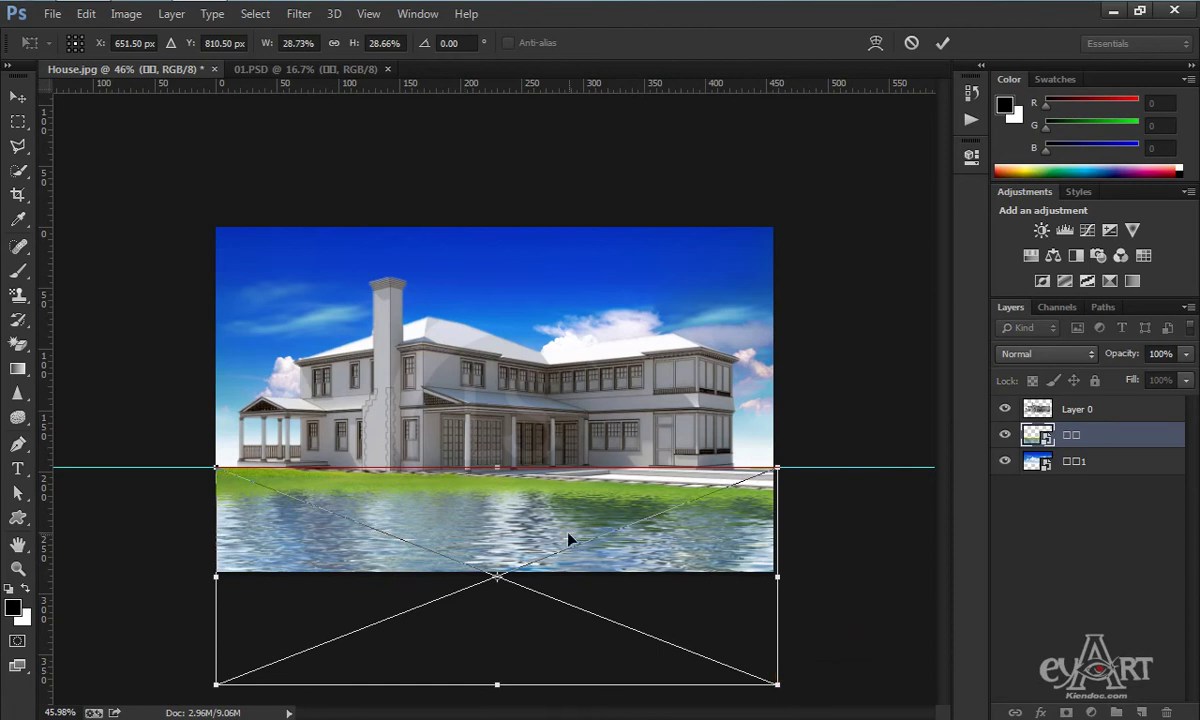
key("Return")
scroll(593, 498, "up", 3)
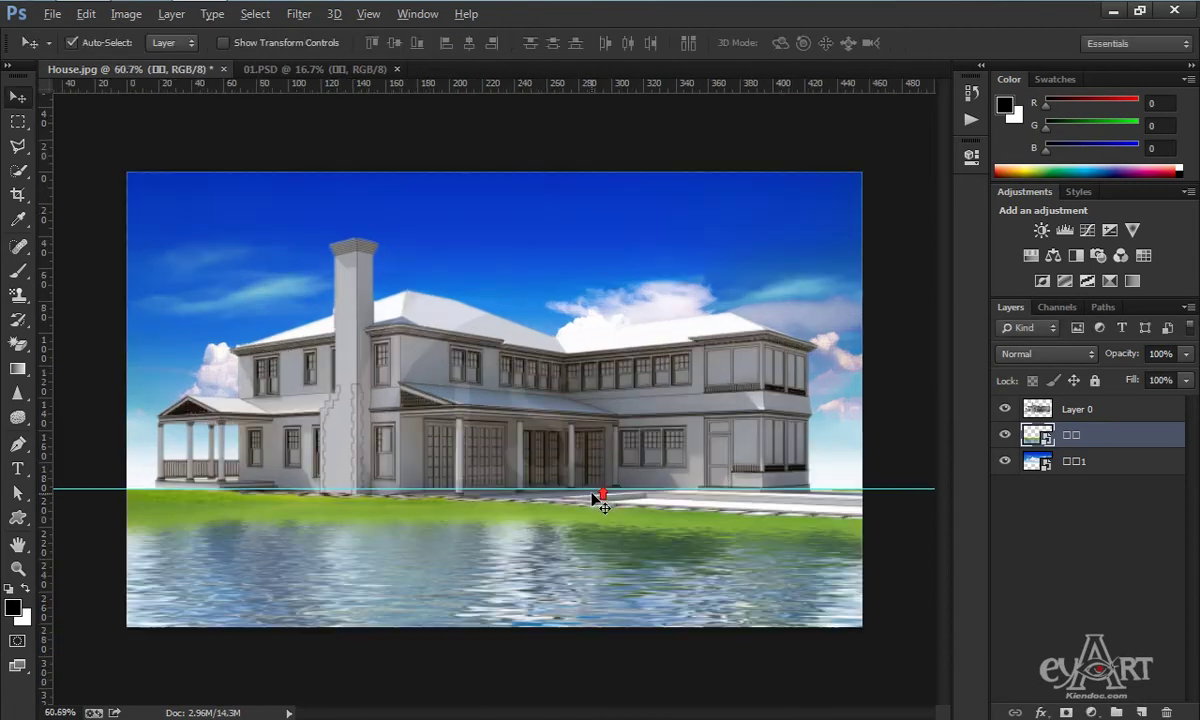
scroll(601, 455, "down", 1)
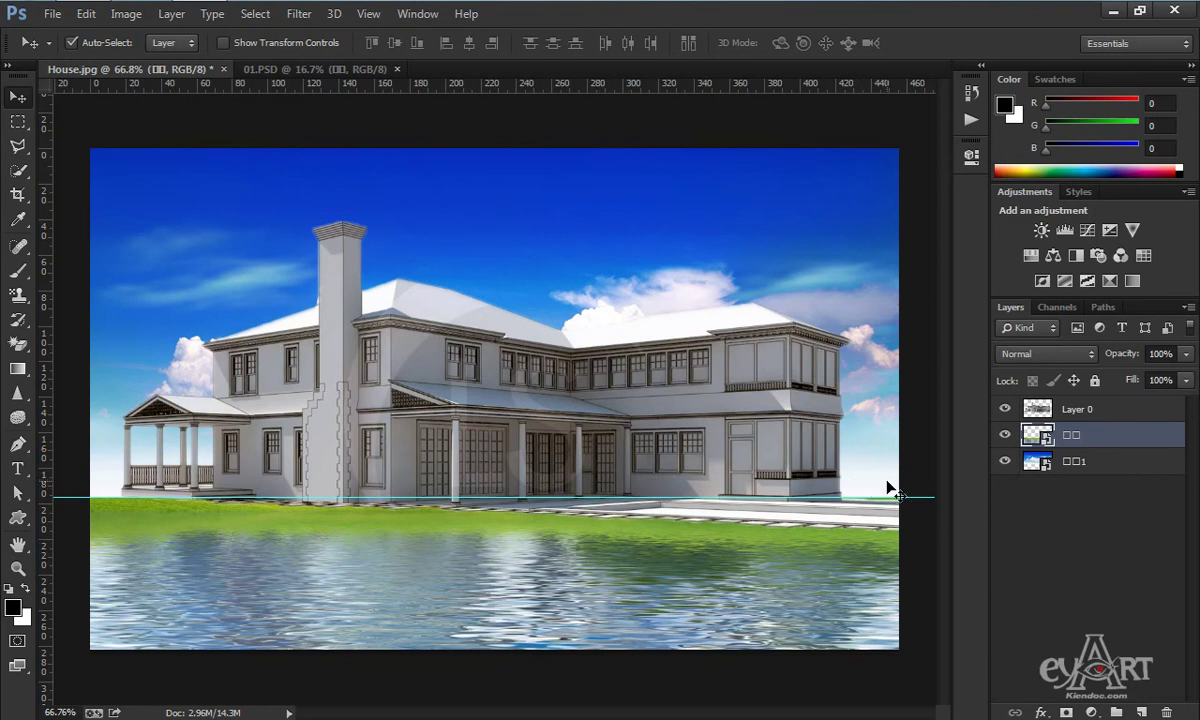
Copy the grass field layer from 01.PSD into House.jpg and convert it to a smart object
left_click(329, 68)
left_click_drag(706, 406, 238, 114)
left_click_drag(619, 487, 600, 480)
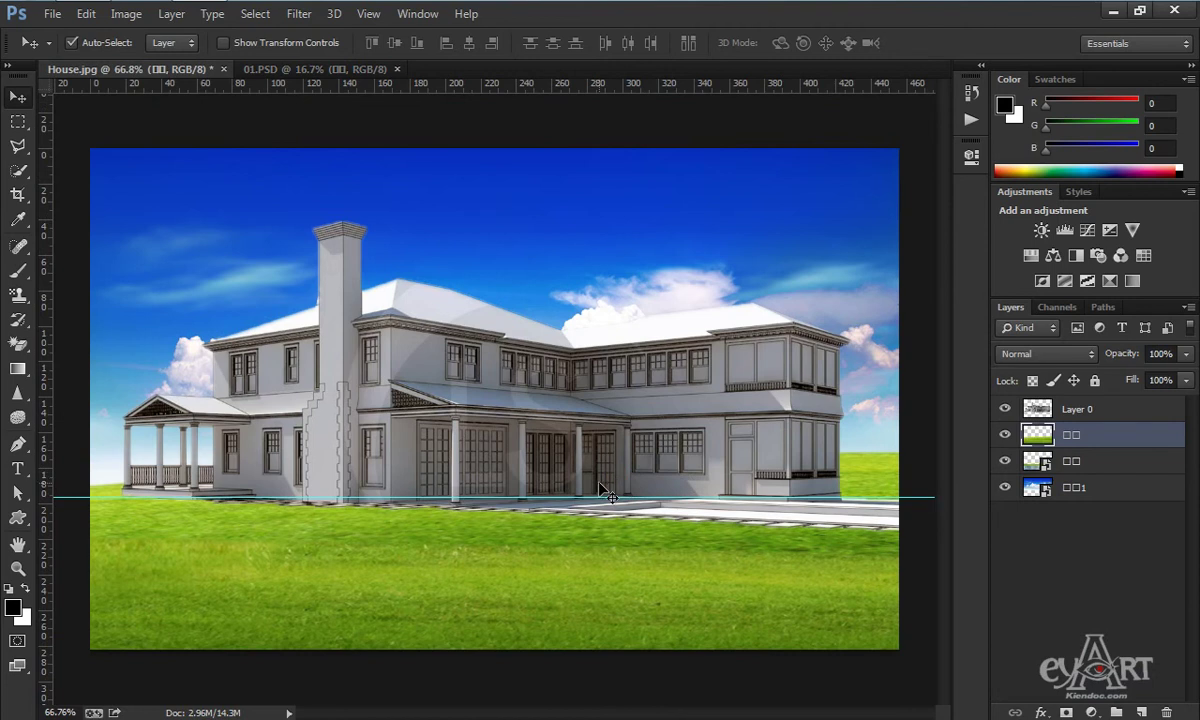
scroll(600, 478, "down", 5)
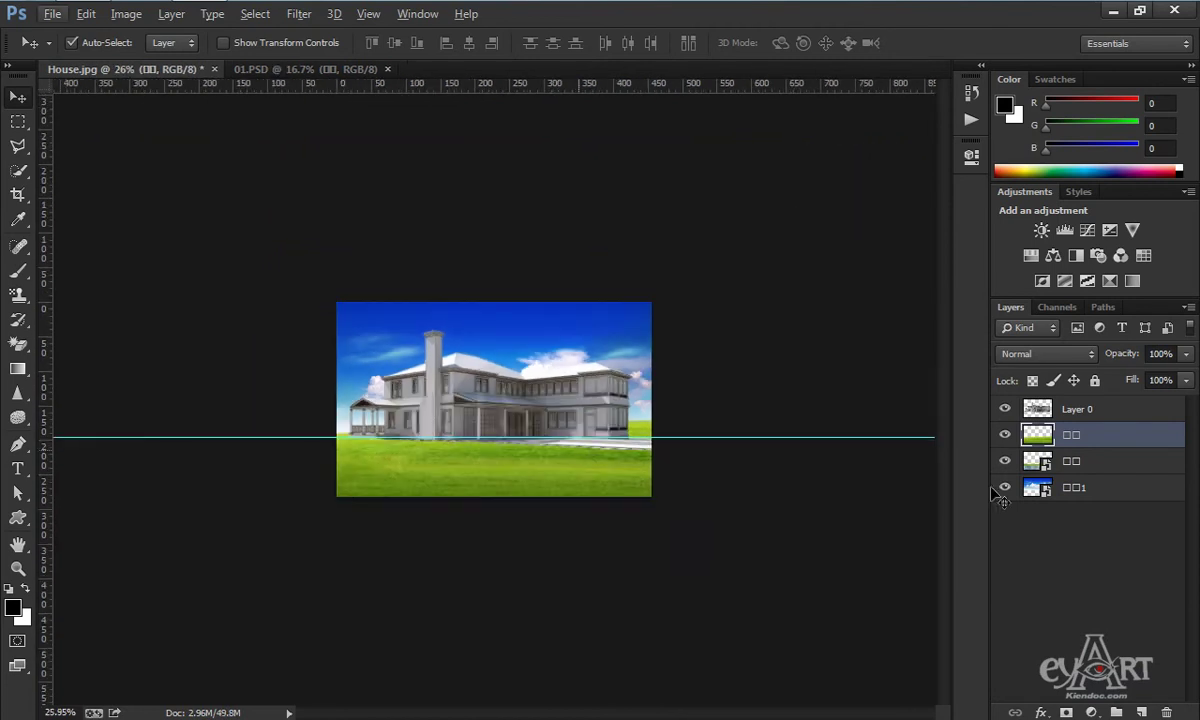
right_click(1108, 437)
left_click(798, 306)
Scale the grass layer down and position it across the canvas with its upper edge just above the horizon guide
key("ctrl+t")
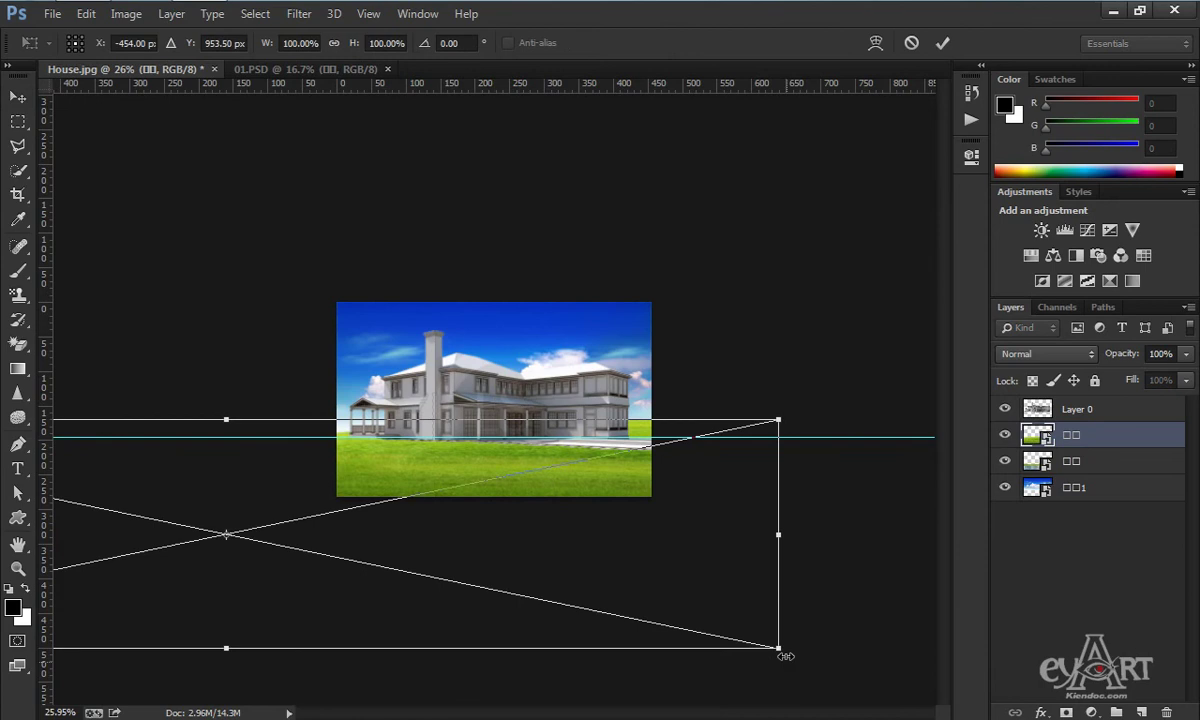
left_click_drag(779, 648, 596, 610)
left_click_drag(495, 556, 632, 474)
key("ctrl+plus")
key("ctrl+plus")
mouse_move(488, 492)
left_mouse_down()
mouse_move(477, 501)
mouse_move(492, 502)
mouse_move(496, 485)
left_mouse_up()
key("Return")
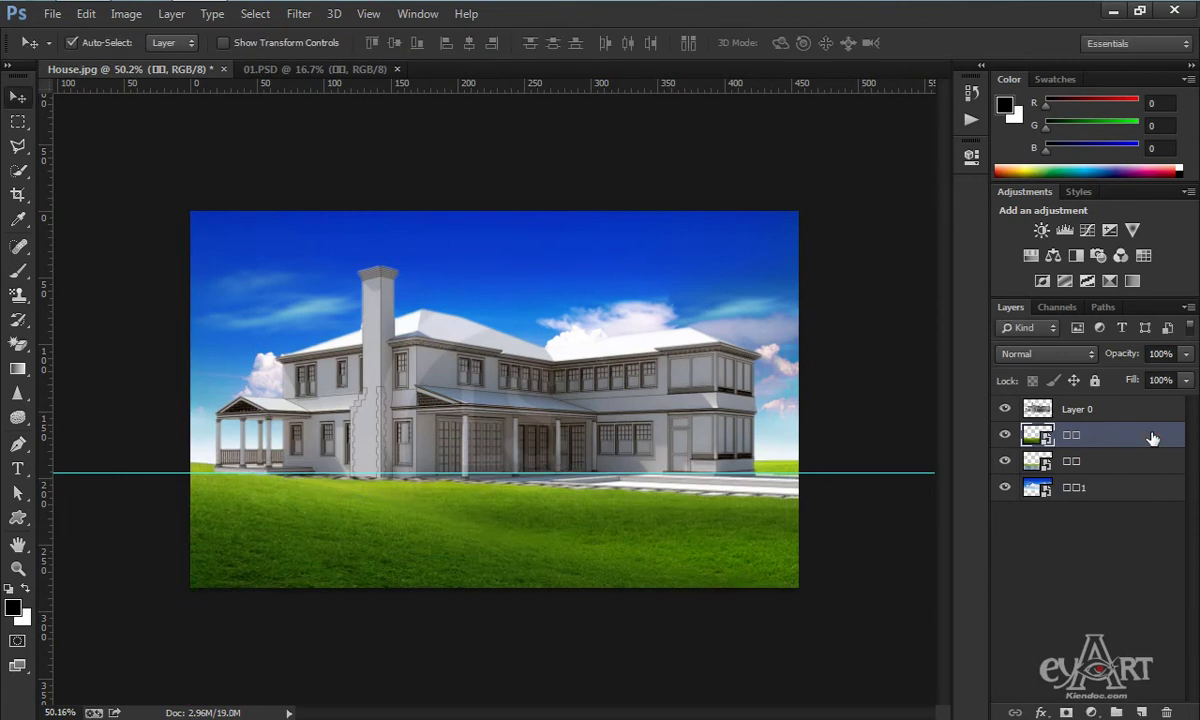
Move the grass layer beneath the water layer in the layer order
left_click_drag(1127, 436, 1145, 470)
key("ctrl+plus")
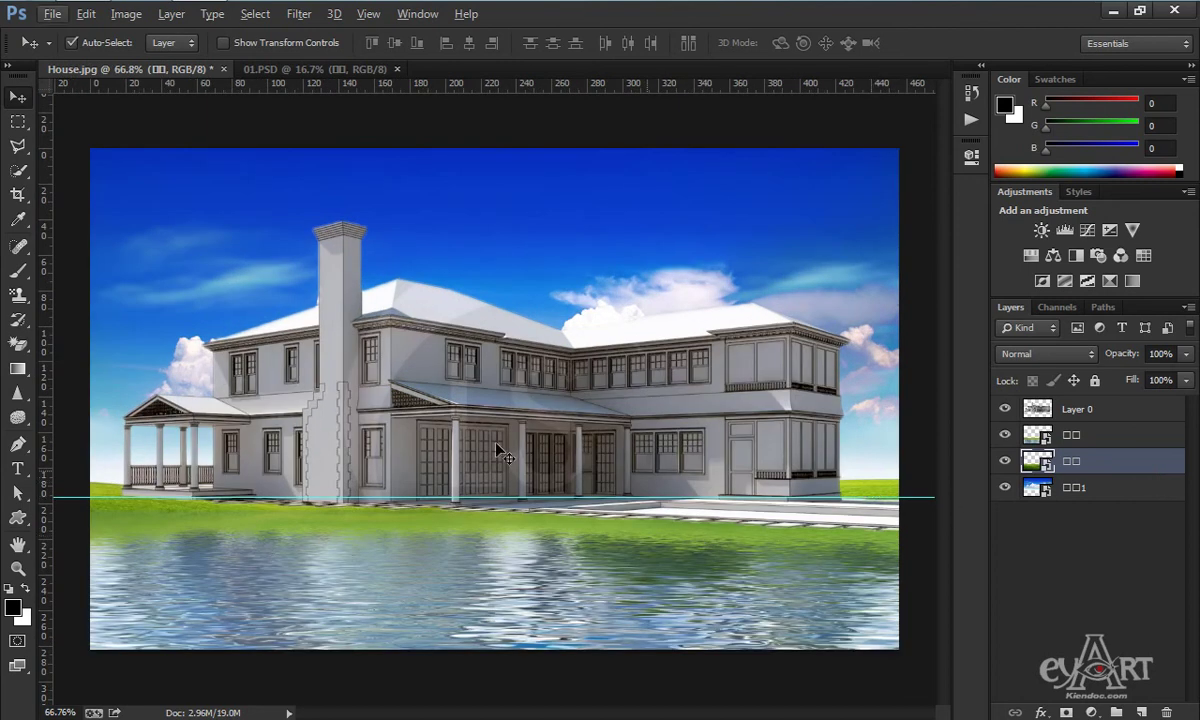
scroll(495, 444, "down", 1)
scroll(495, 444, "up", 3)
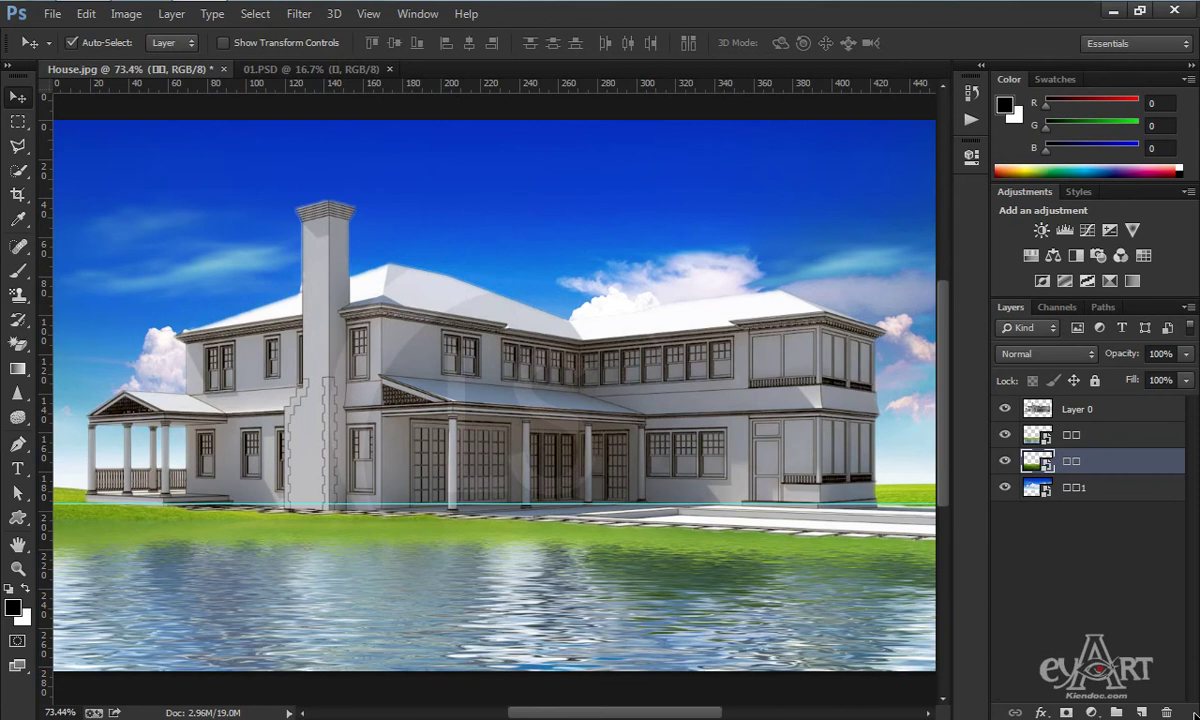
Copy the green trees layer from 01.PSD into House.jpg and position it behind the house
left_click(305, 70)
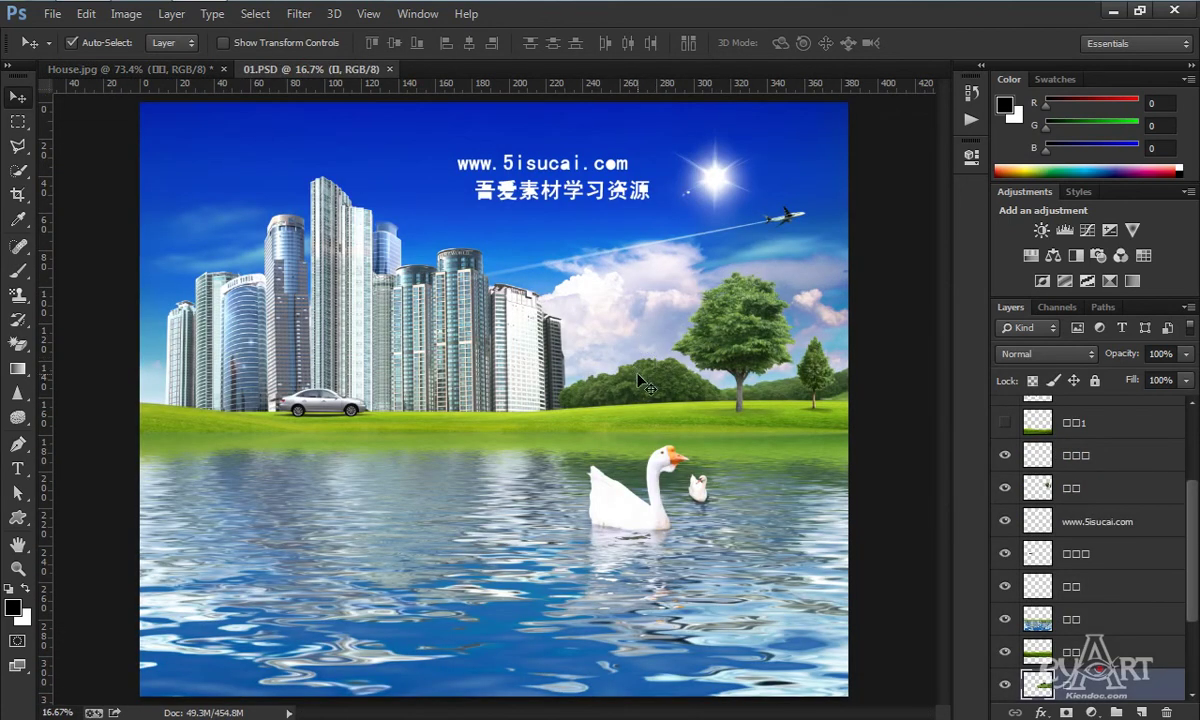
left_click_drag(600, 355, 528, 413)
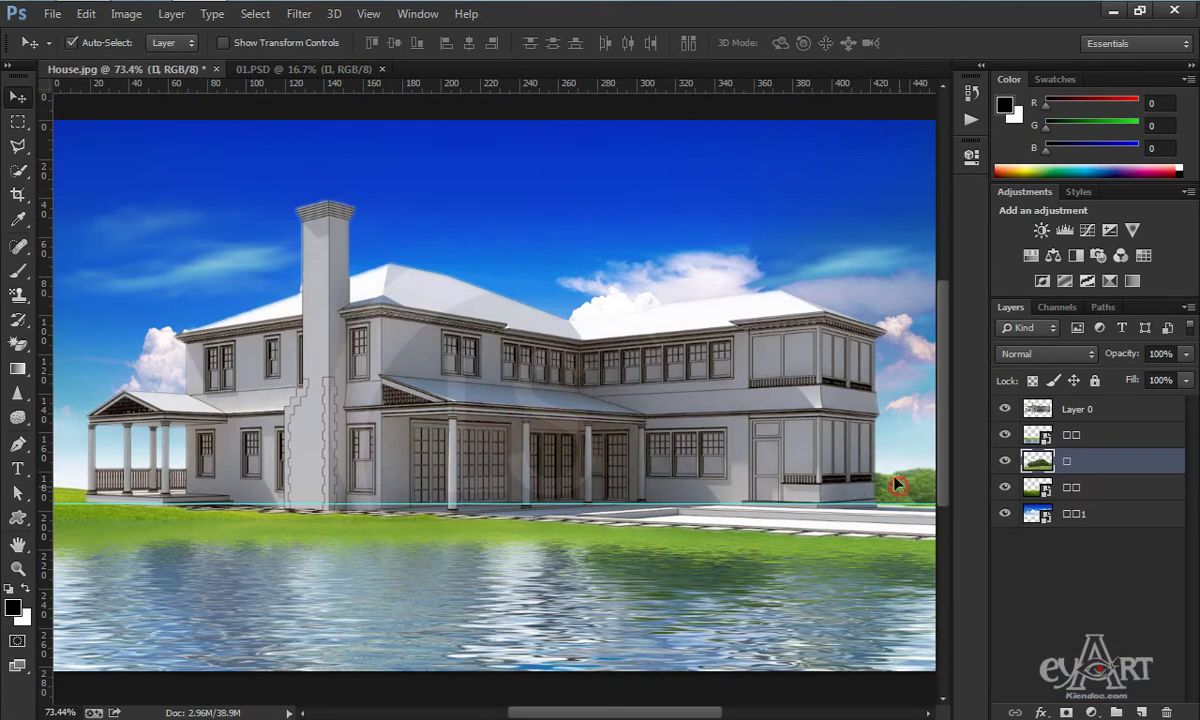
left_click_drag(897, 484, 760, 425)
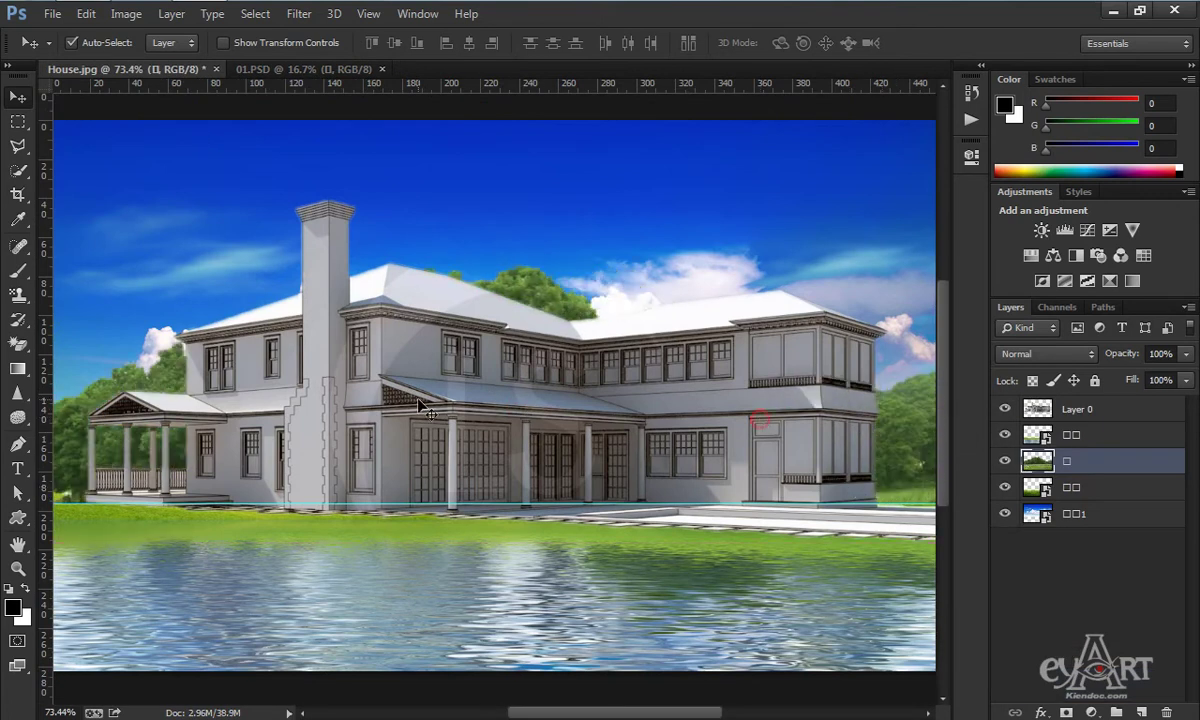
scroll(429, 394, "down", 2)
left_click_drag(834, 435, 805, 441)
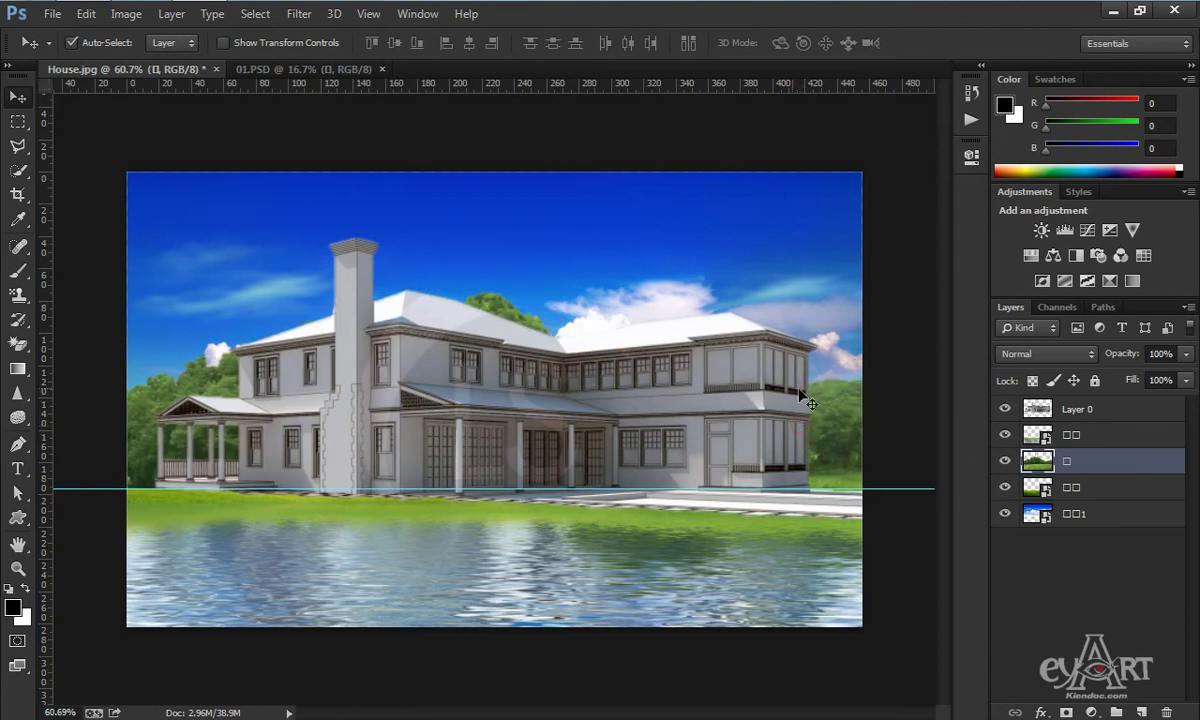
Convert the trees layer to a smart object, enlarge it to about 115% and reposition it behind the house
right_click(1095, 462)
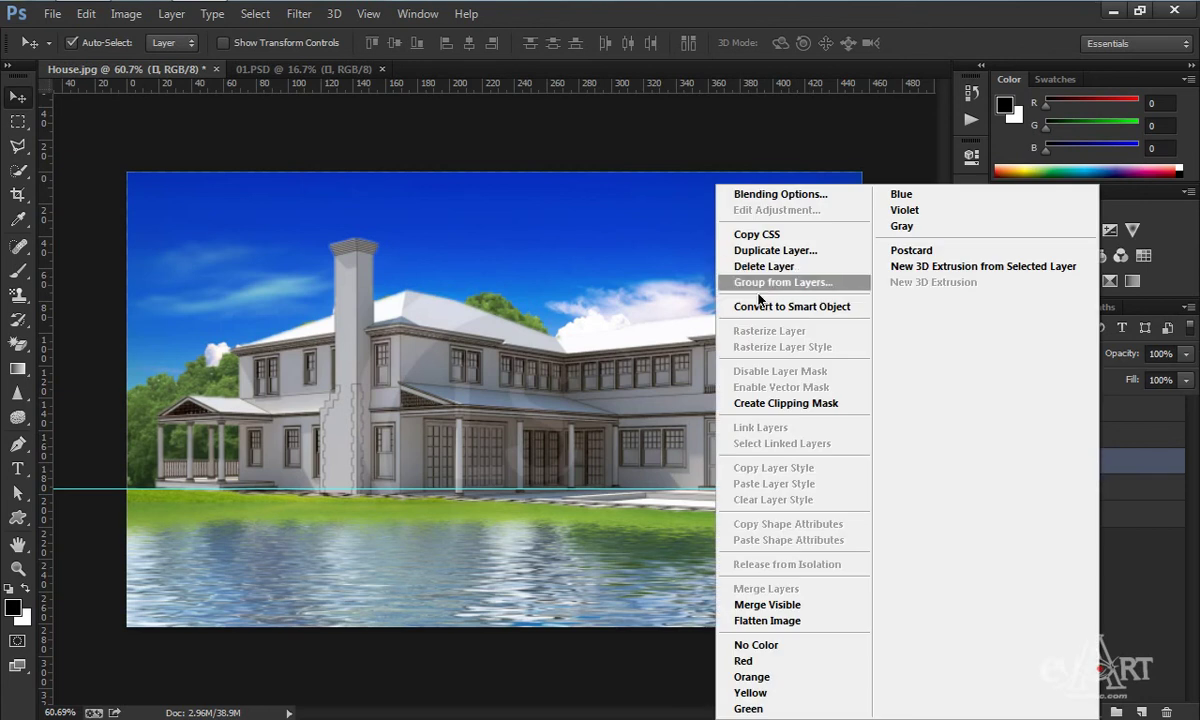
left_click(762, 306)
key("ctrl+t")
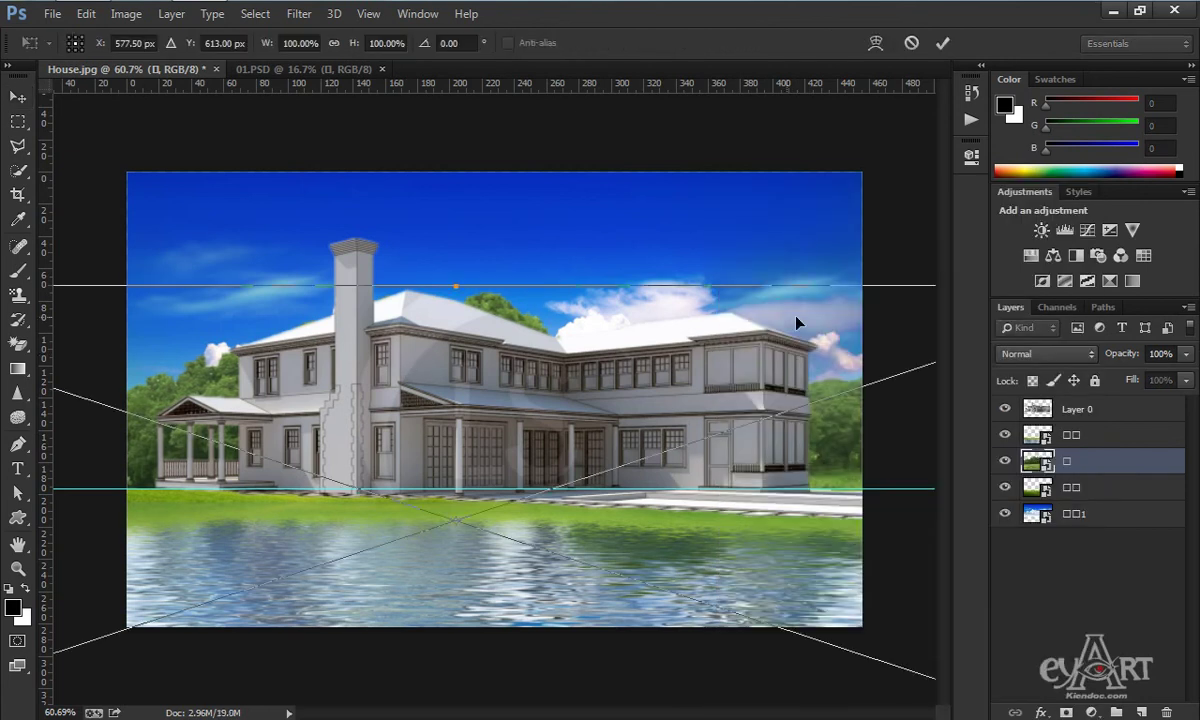
key("ctrl+minus")
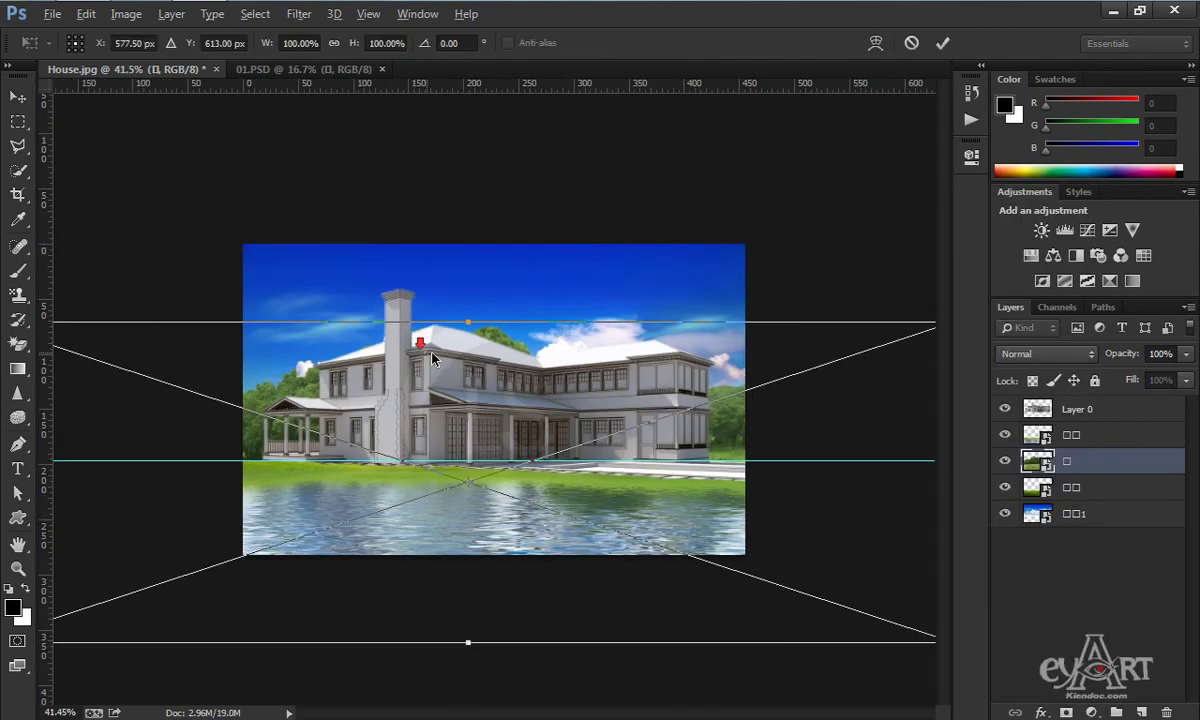
key("ctrl+minus")
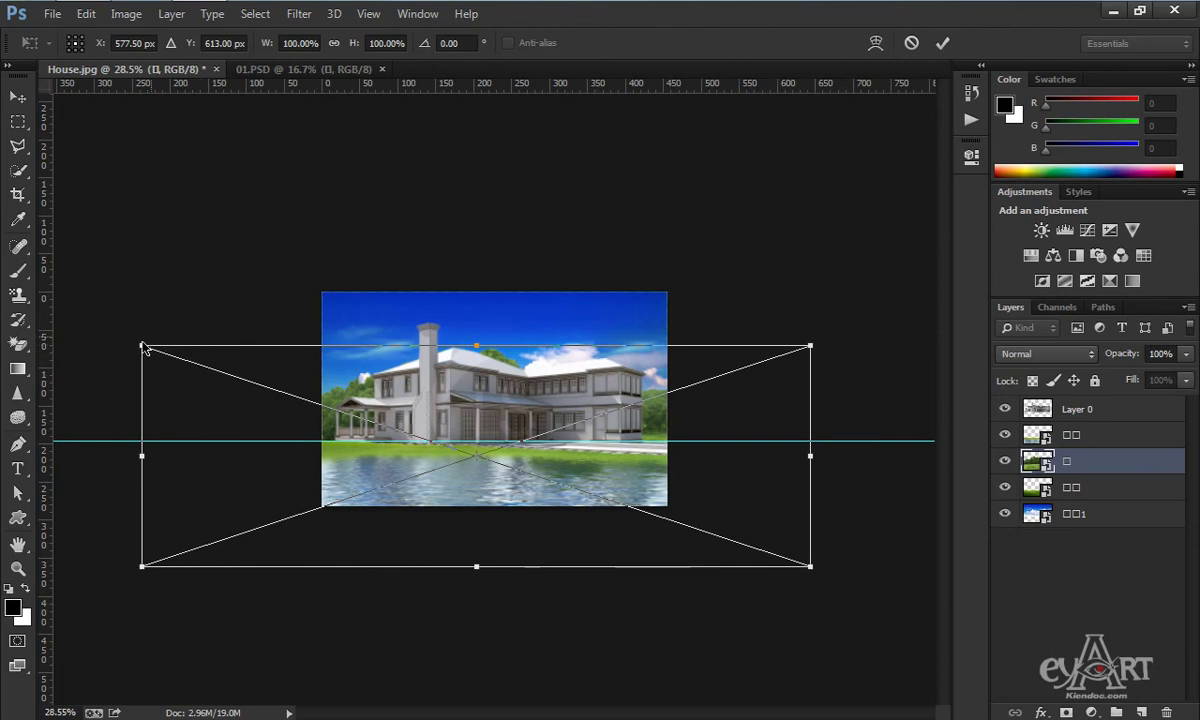
left_click_drag(137, 343, 94, 310)
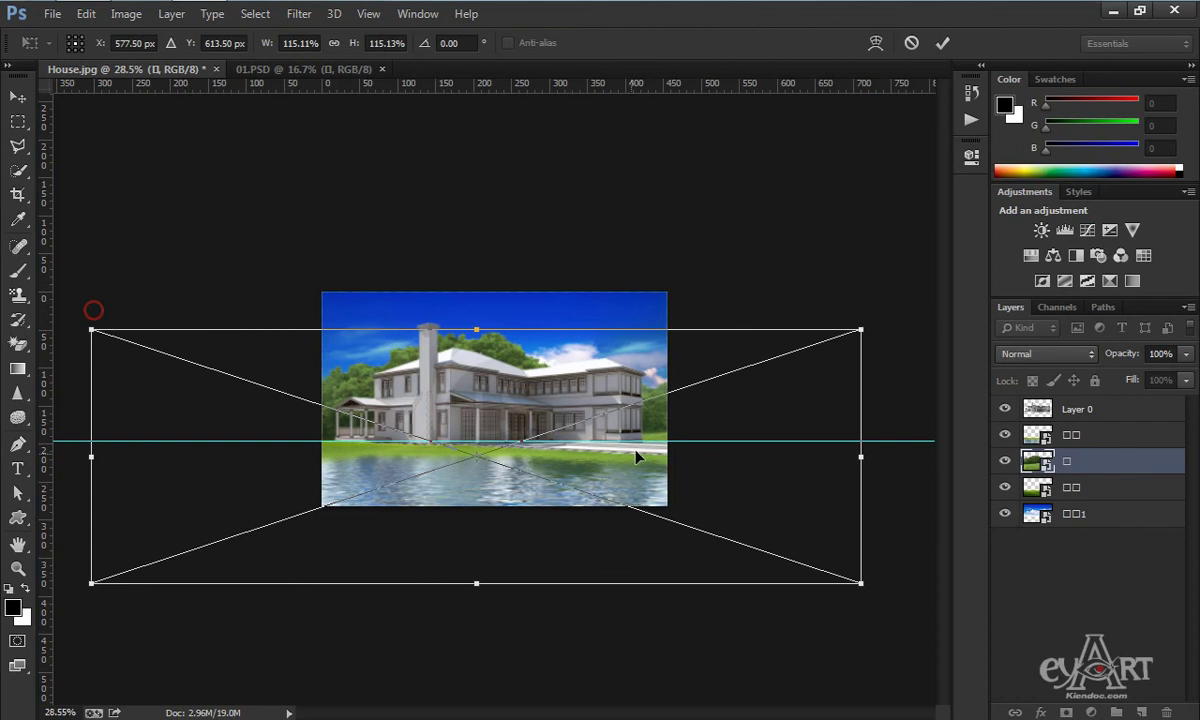
left_click_drag(495, 370, 552, 407)
key("Return")
scroll(423, 415, "up", 5)
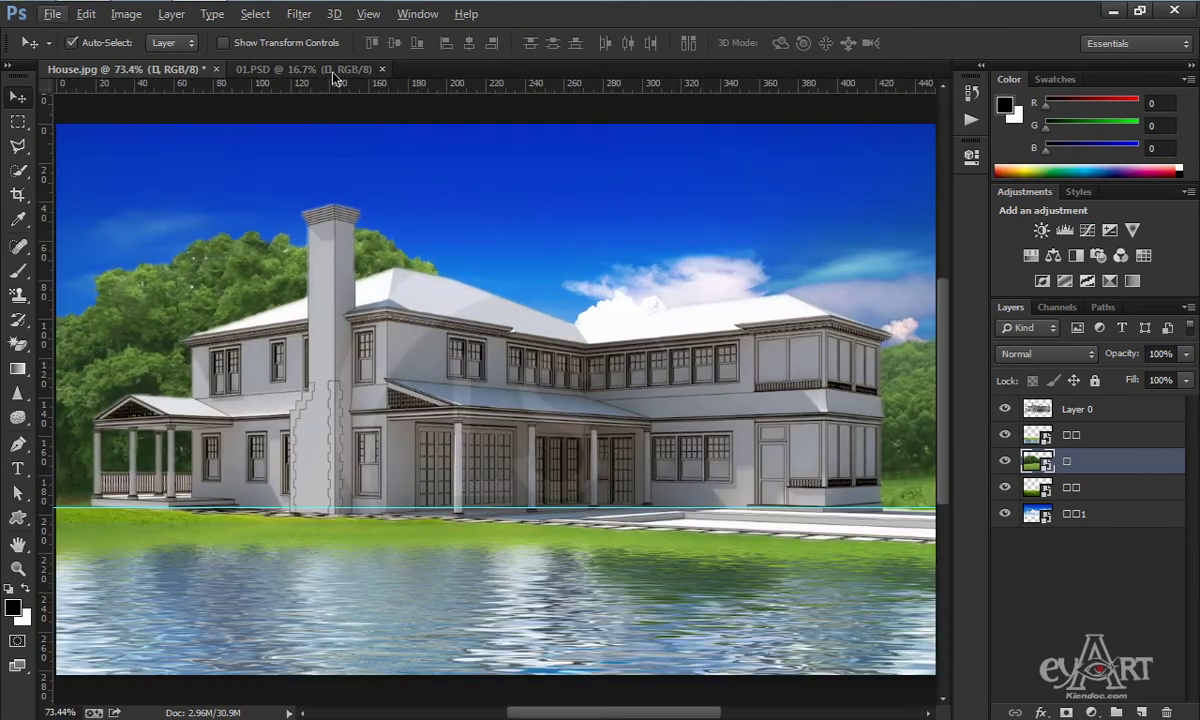
Copy the swans layer from 01.PSD into House.jpg and move it above Layer 0 in the layer order
left_click(332, 70)
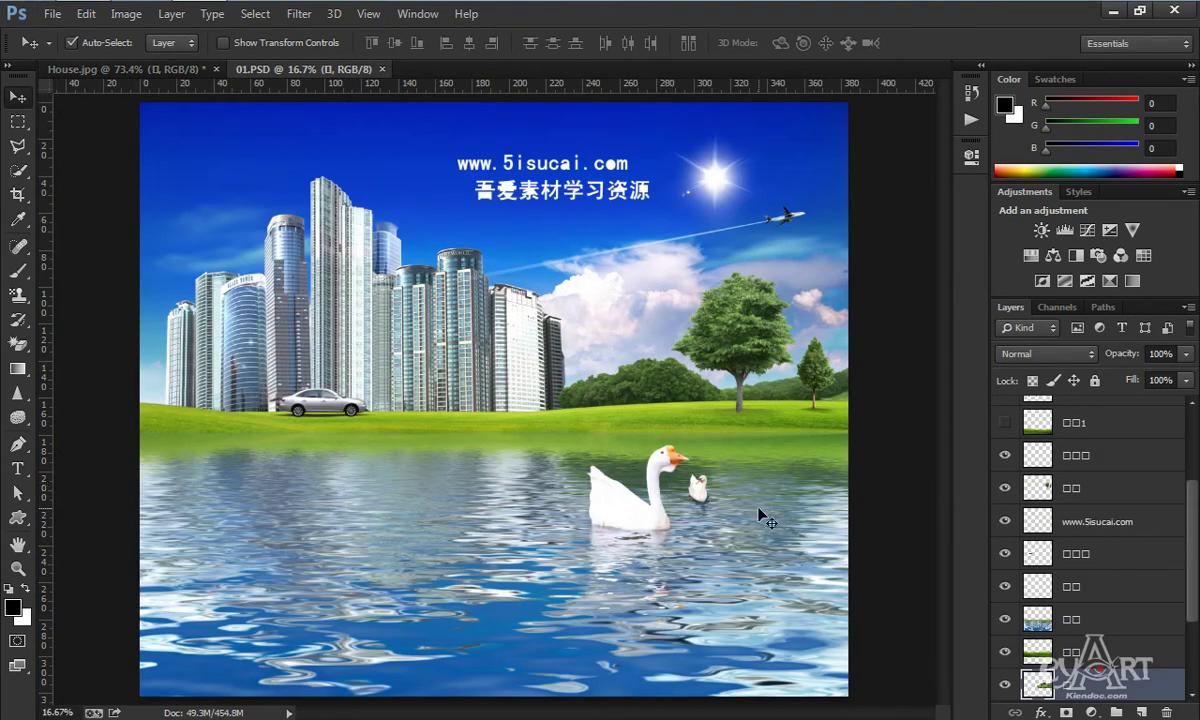
left_click_drag(628, 500, 397, 608)
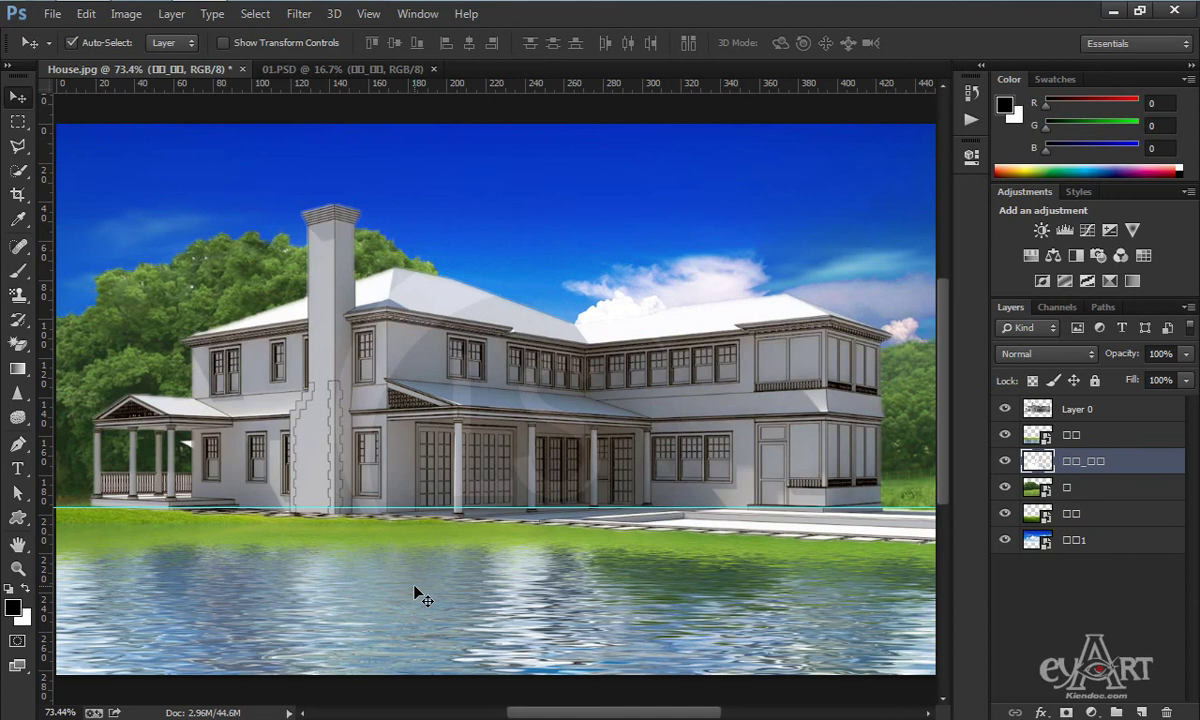
left_click_drag(1081, 468, 1128, 408)
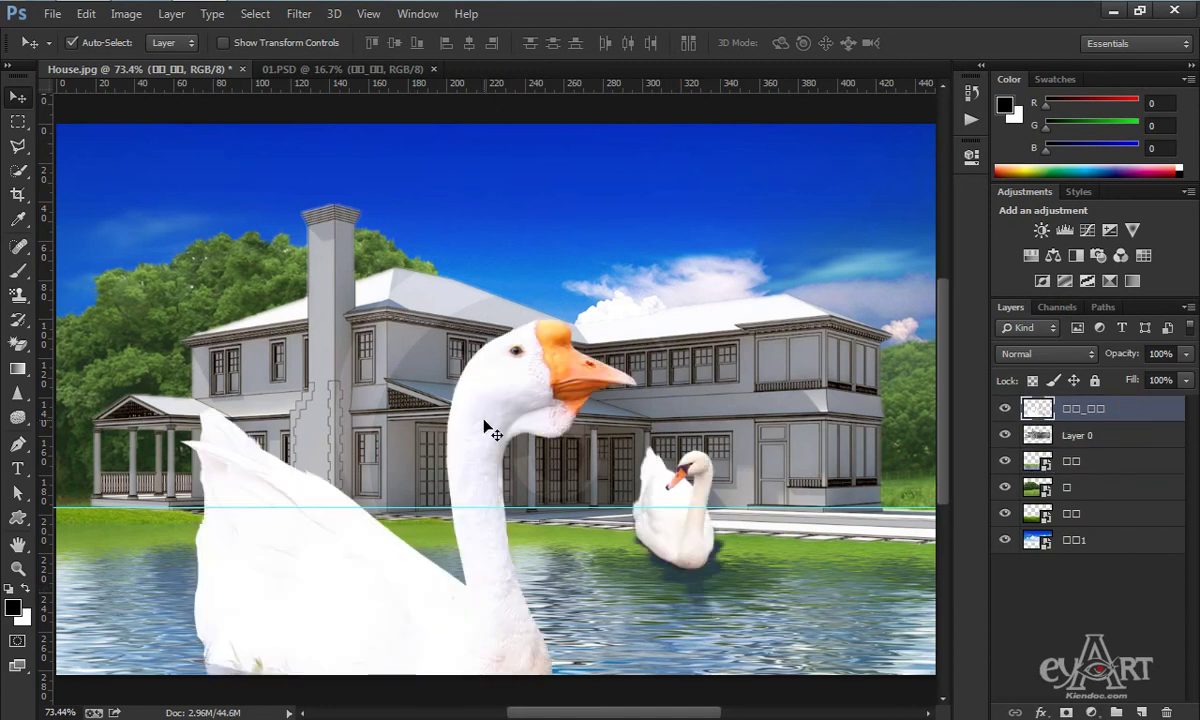
Convert the swans layer to a smart object and scale it down to about 13.5% on the water
right_click(1125, 410)
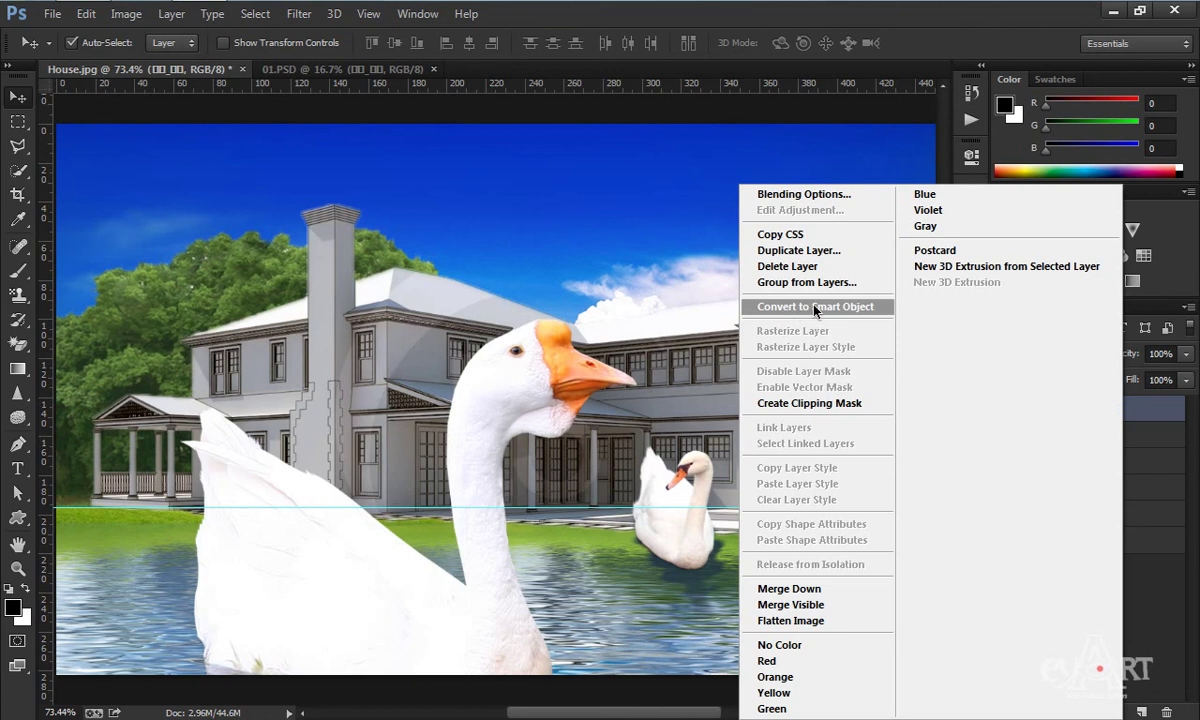
left_click(827, 310)
key("ctrl+t")
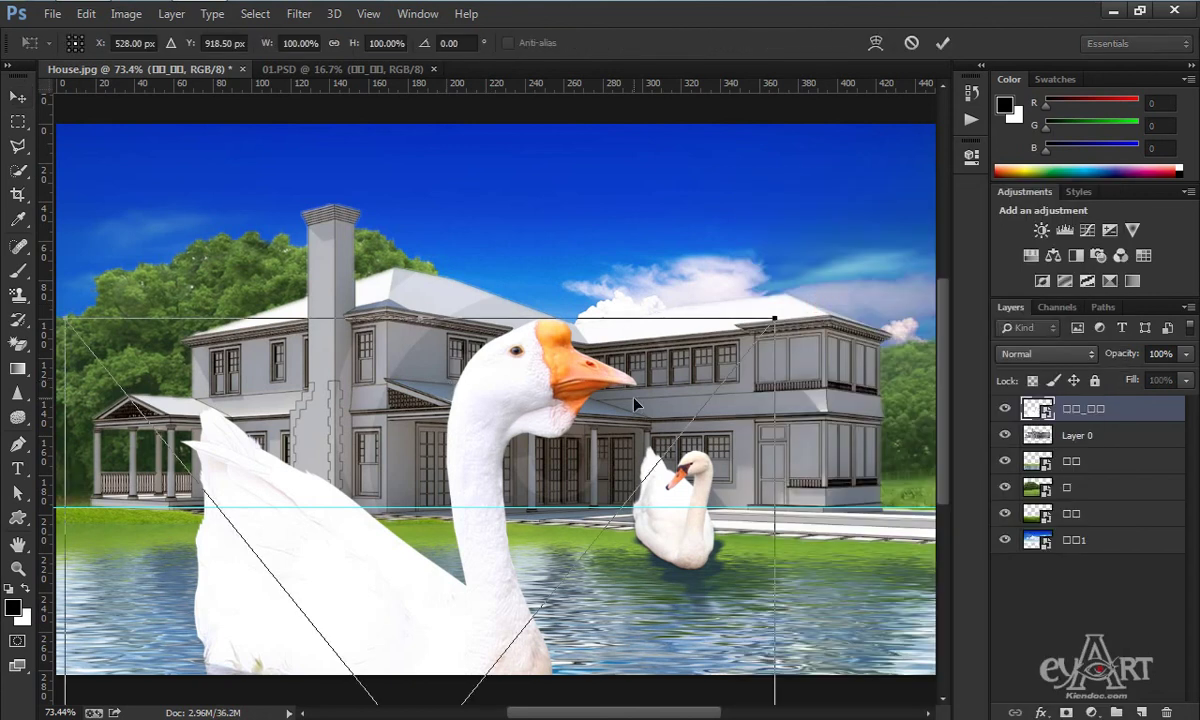
left_click_drag(751, 352, 481, 517)
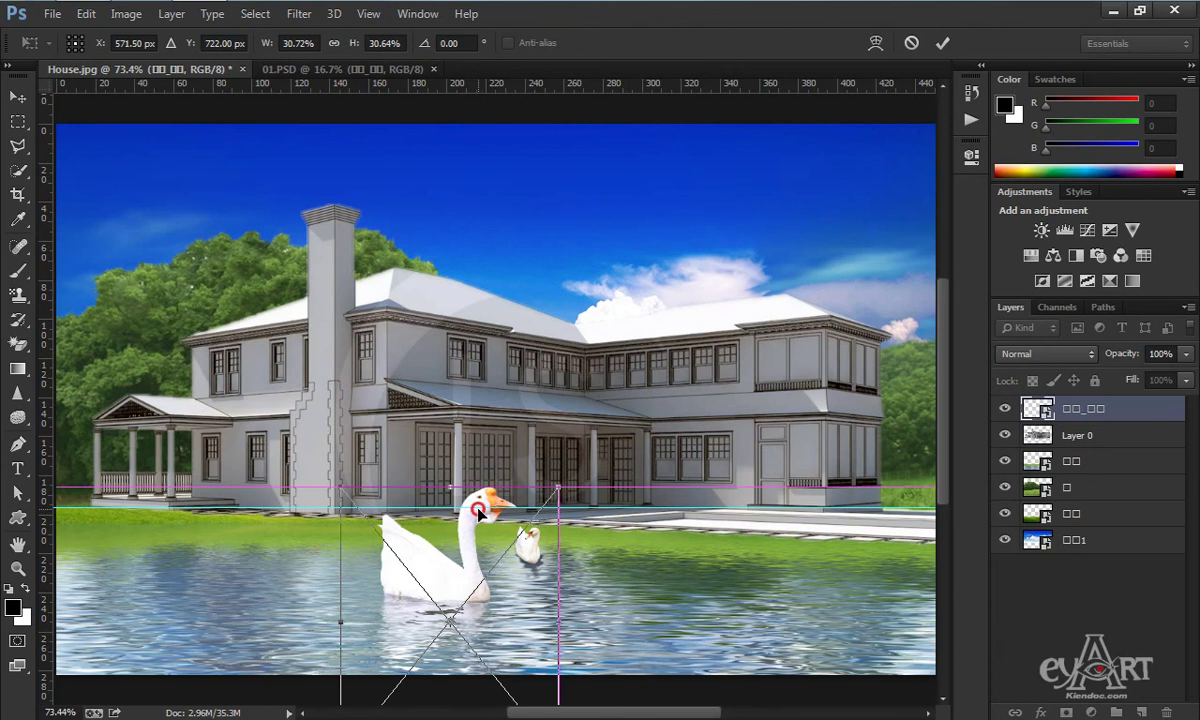
mouse_move(562, 490)
left_mouse_down()
mouse_move(477, 571)
mouse_move(502, 566)
mouse_move(436, 563)
mouse_move(456, 549)
left_mouse_up()
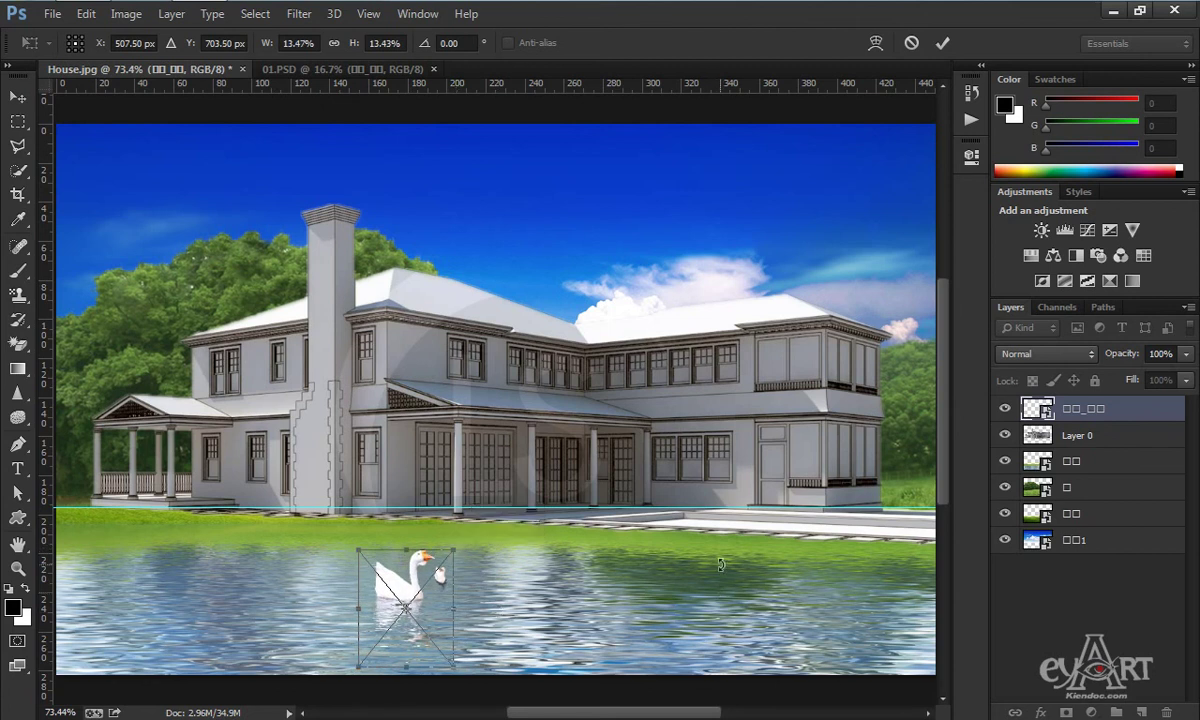
key("Return")
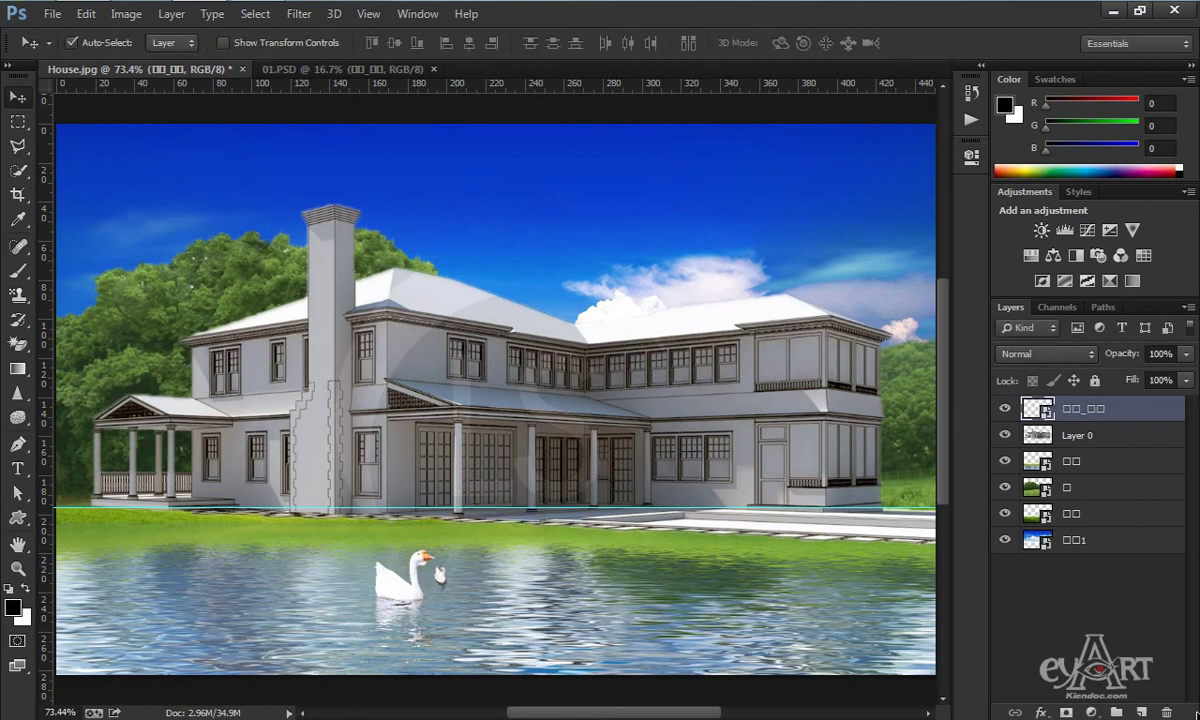
Copy the silver car layer from 01.PSD into House.jpg and convert it to a smart object
left_click(330, 68)
left_click(323, 405)
left_click_drag(323, 405, 700, 545)
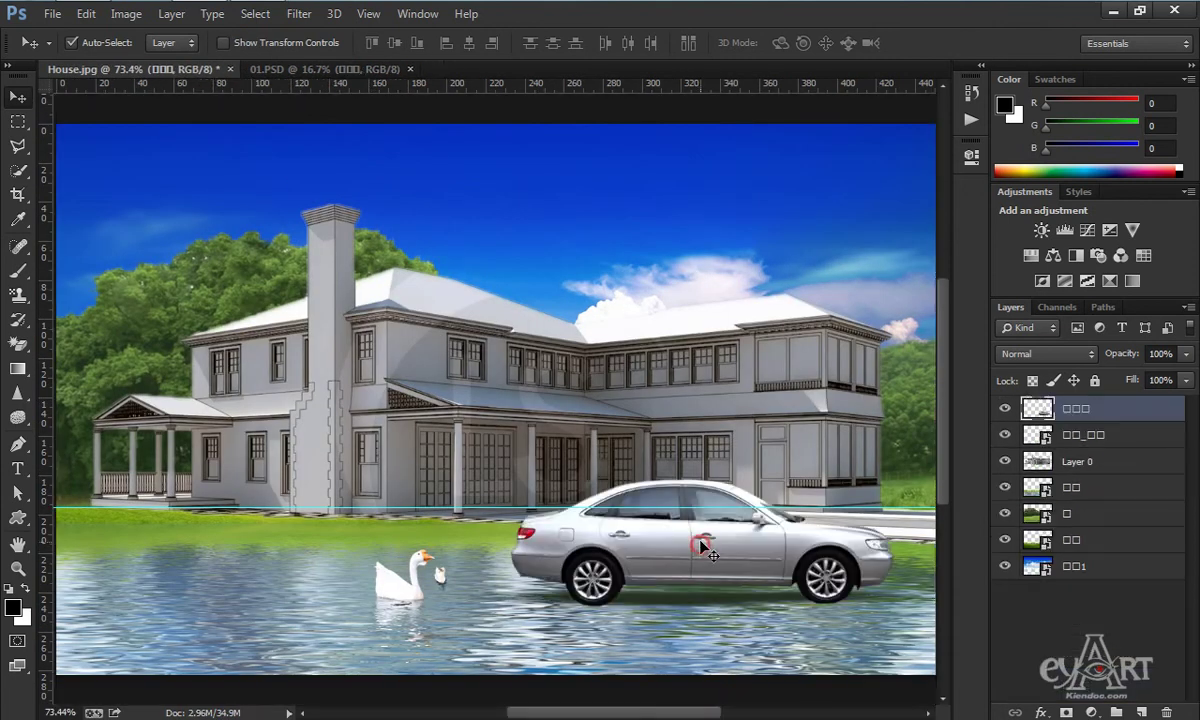
right_click(1105, 409)
left_click(760, 292)
Shrink the car and place it on the paving by the right-hand corner of the house, and hide the guides
key("ctrl+t")
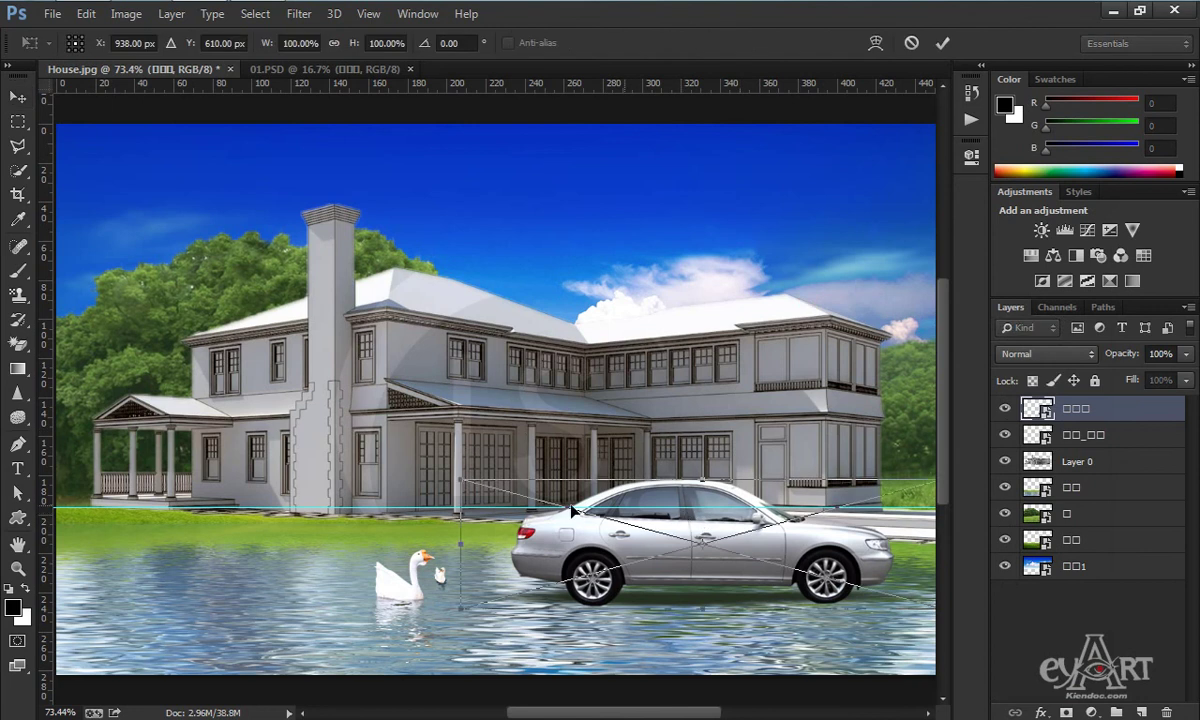
left_click_drag(455, 484, 601, 517)
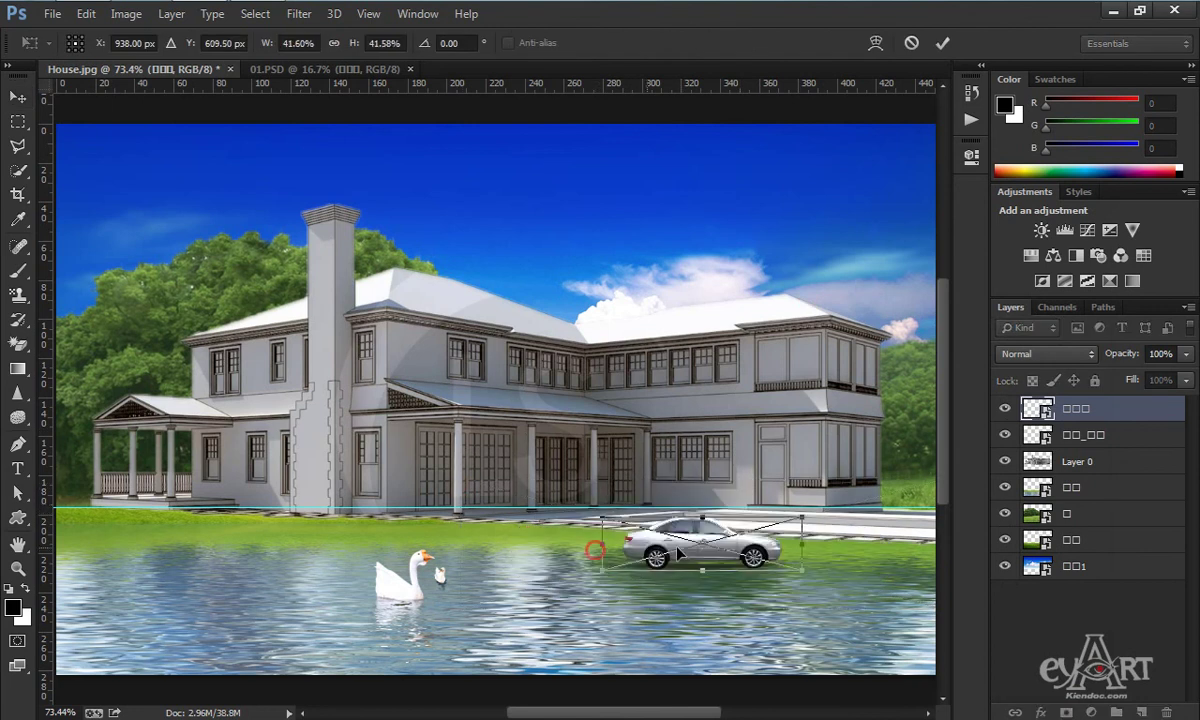
left_click_drag(725, 518, 839, 470)
left_click_drag(717, 472, 820, 508)
key("Return")
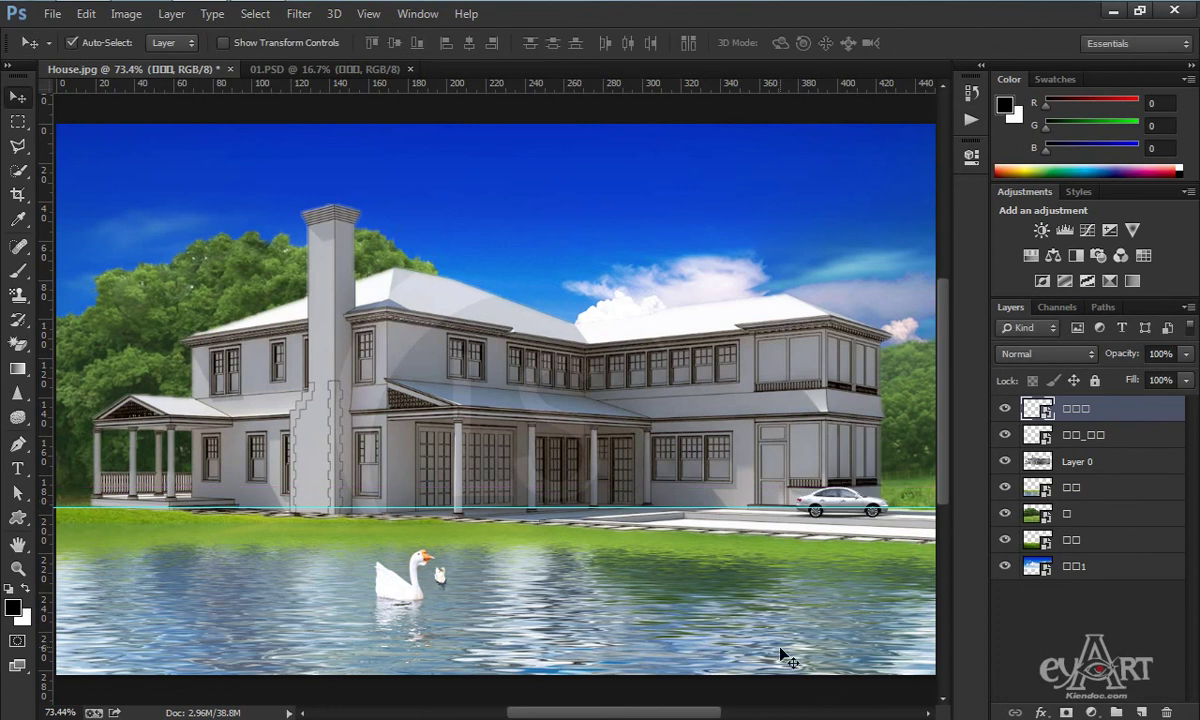
key("ctrl+semicolon")
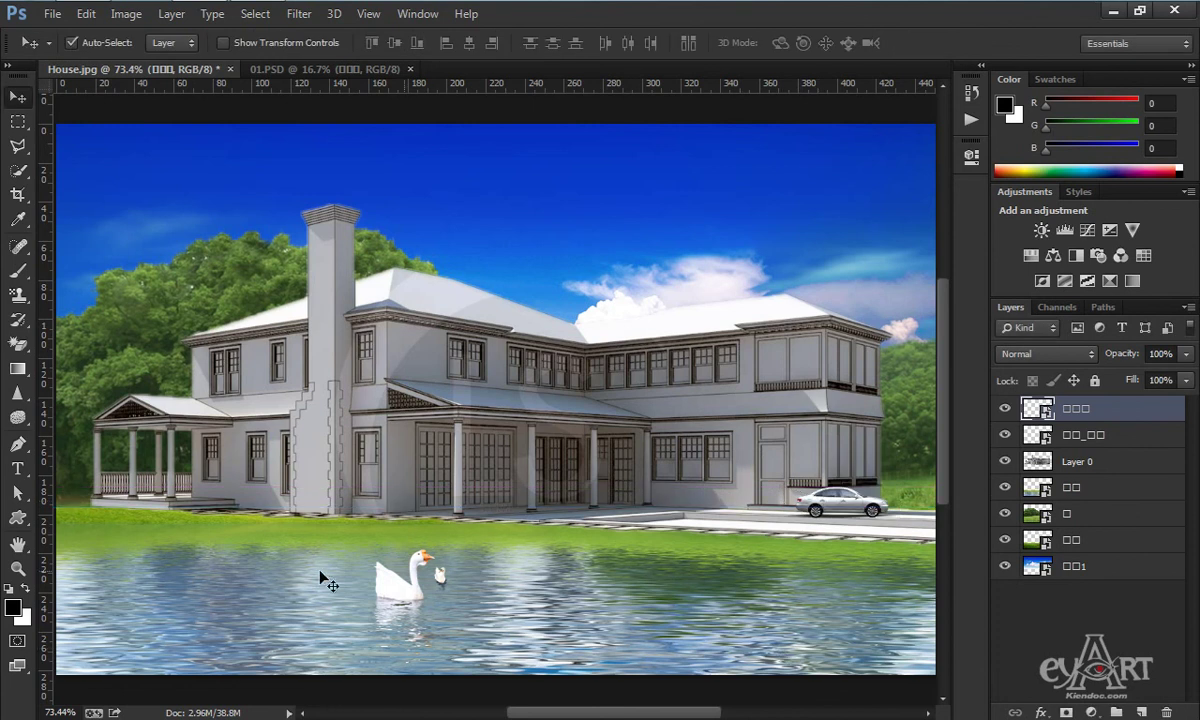